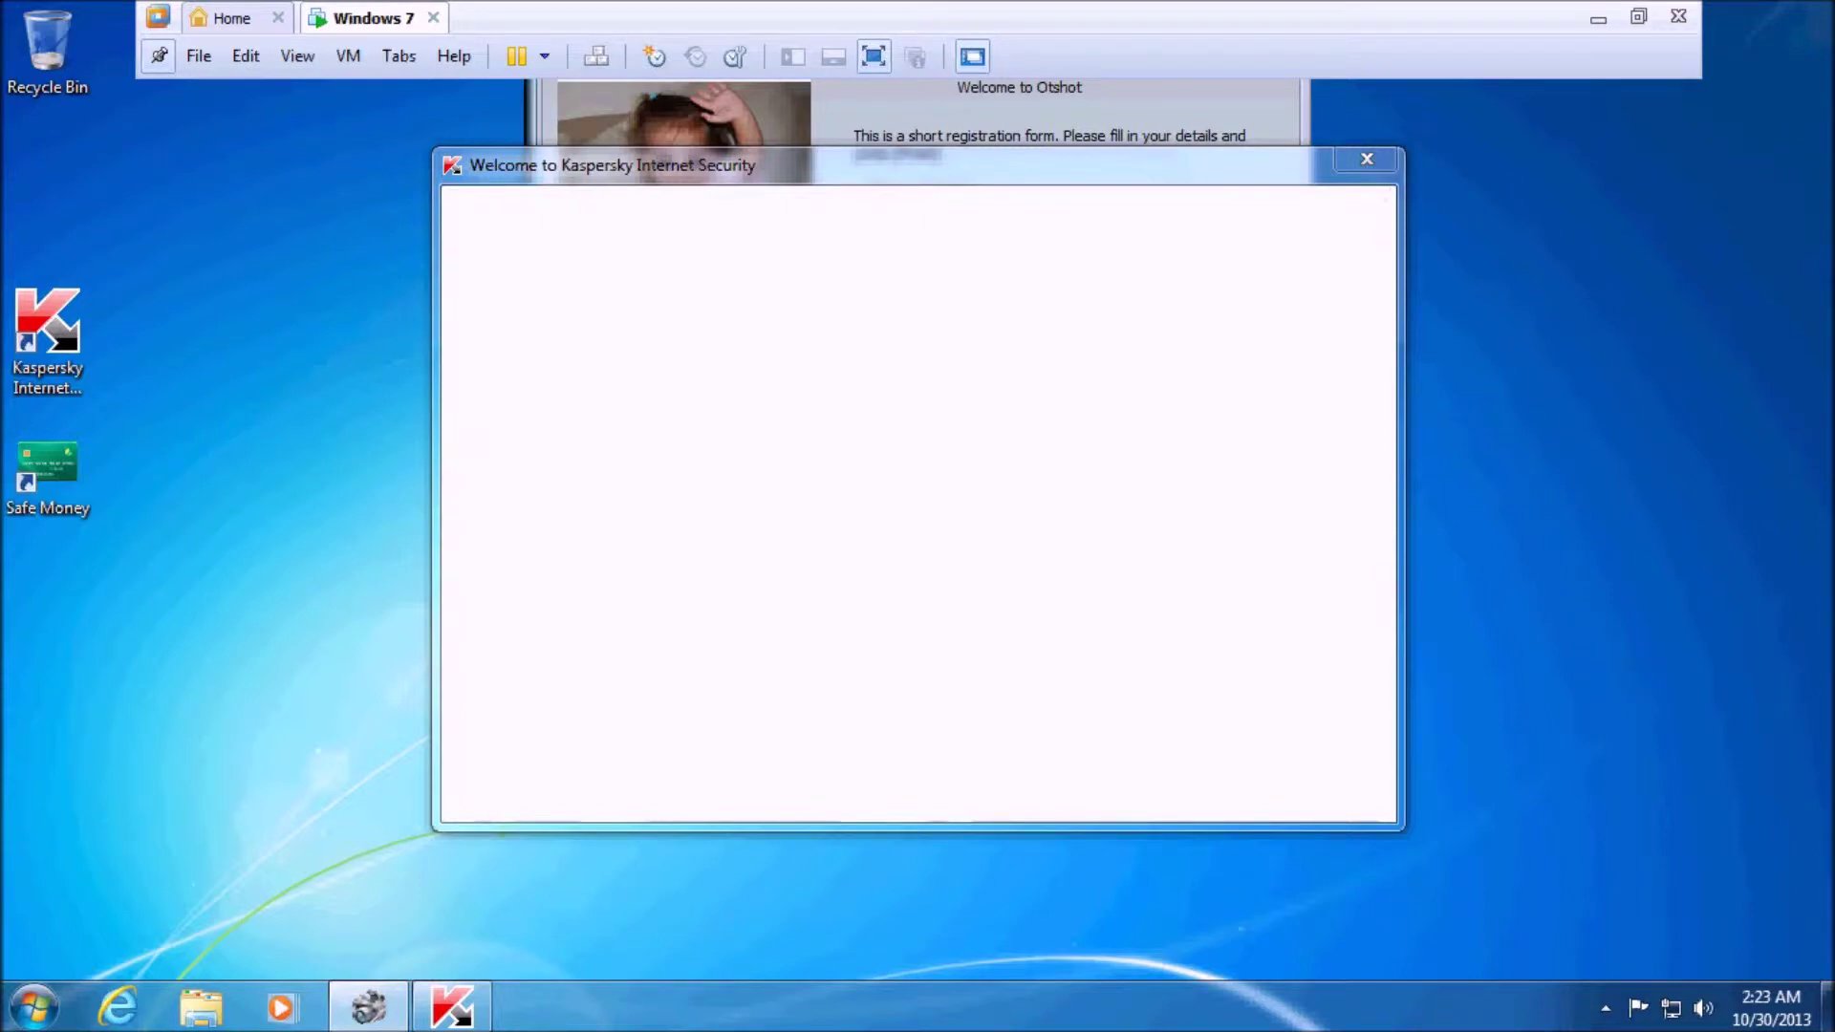
Close the Kaspersky Internet Security welcome window and bring up the Start menu
left_click(1344, 159)
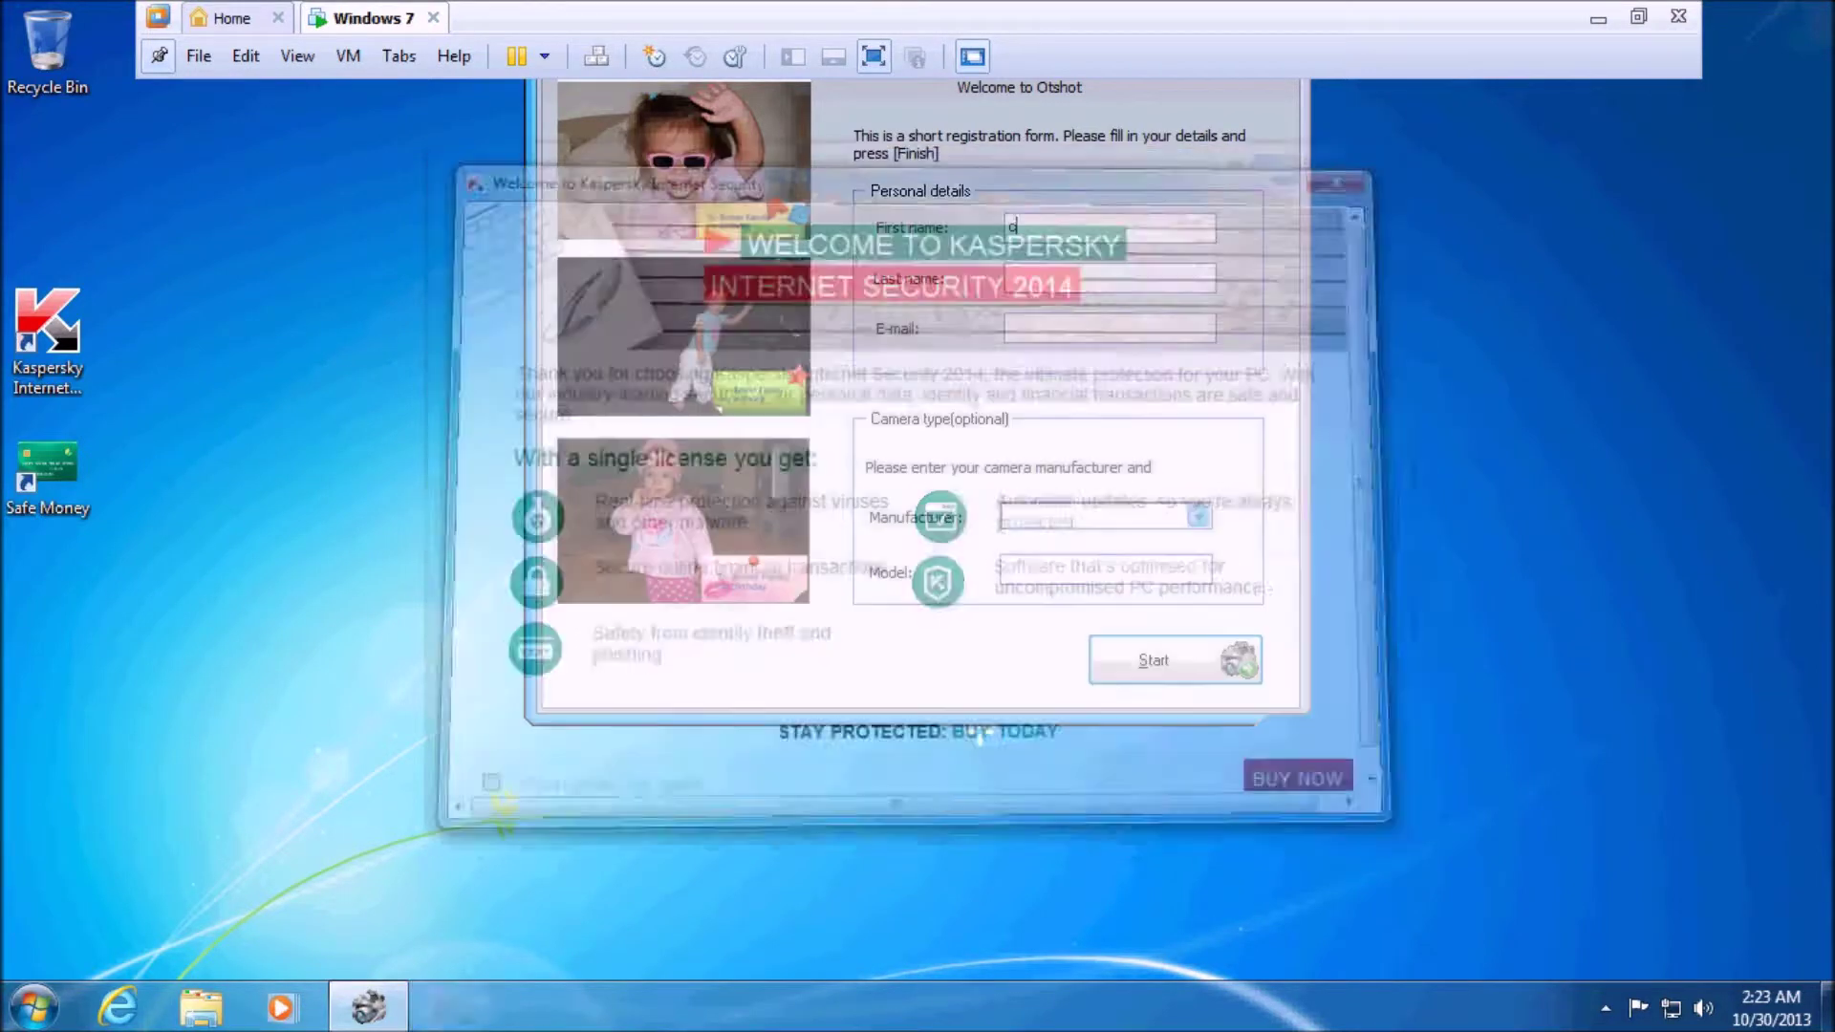
left_click(34, 1007)
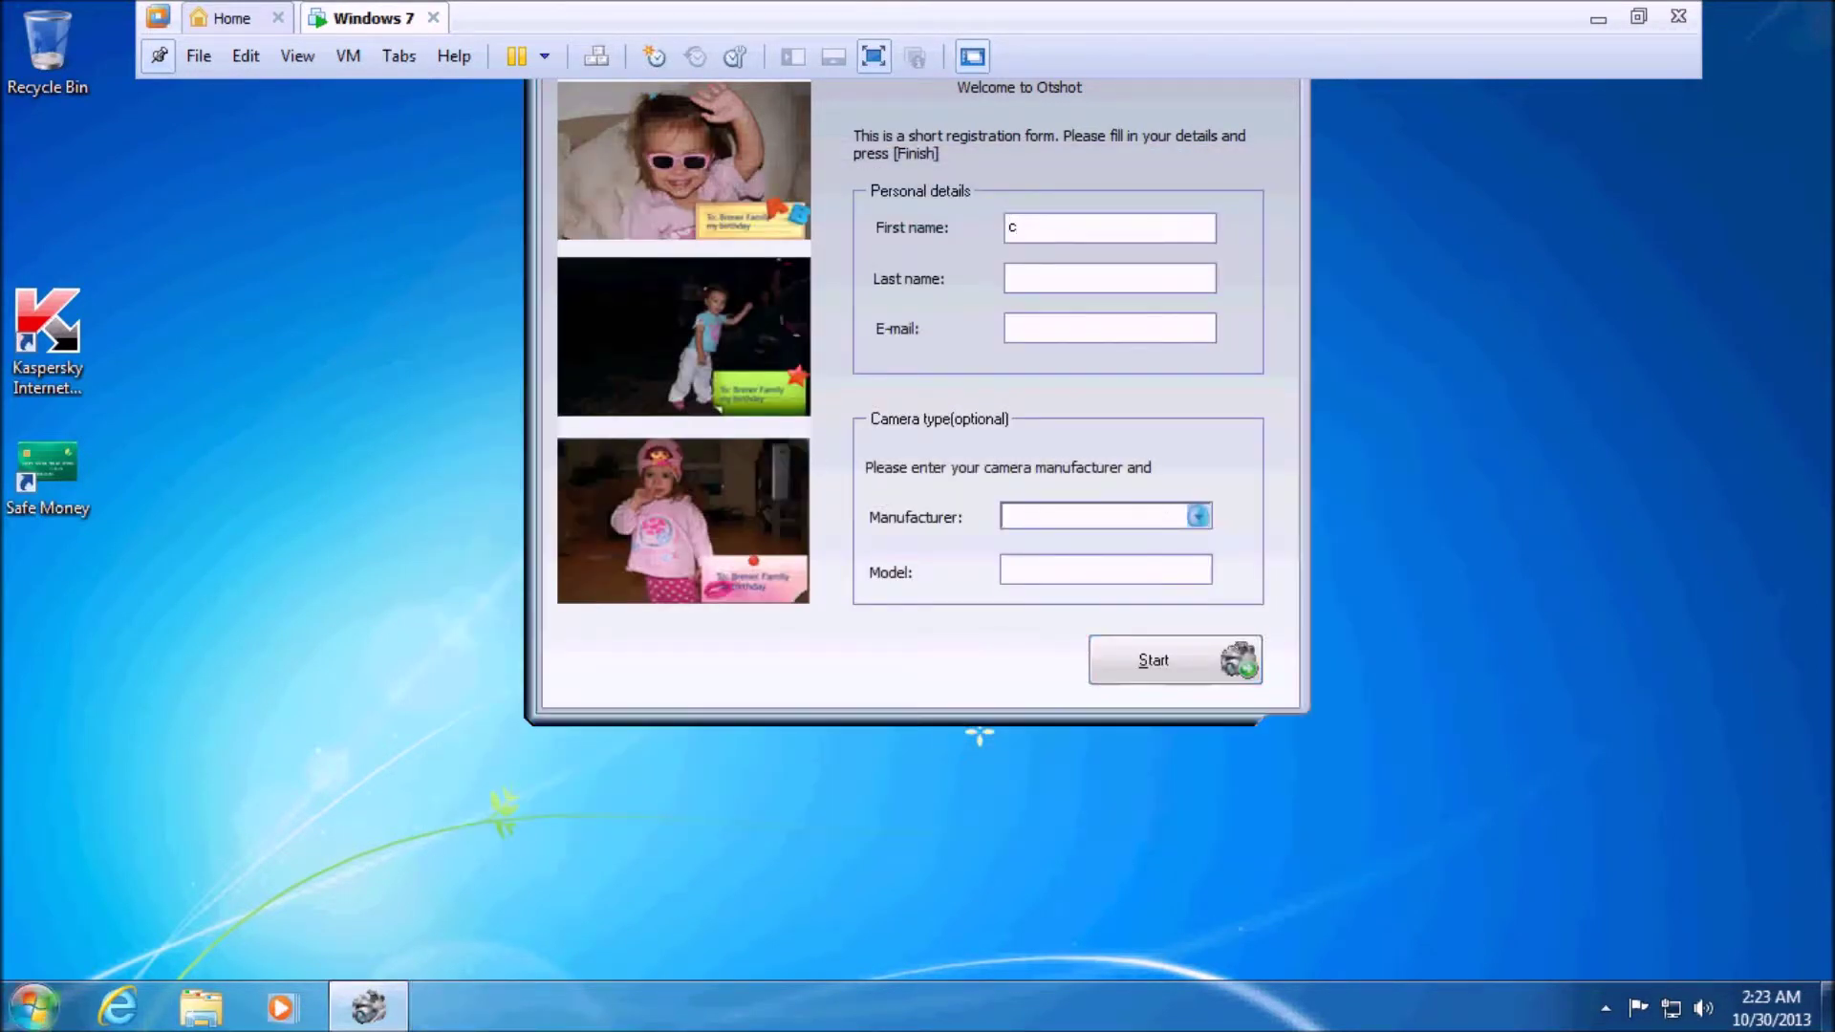
Review Control Panel's Programs and Features list for an Otshot entry, then minimise the window
left_click(505, 663)
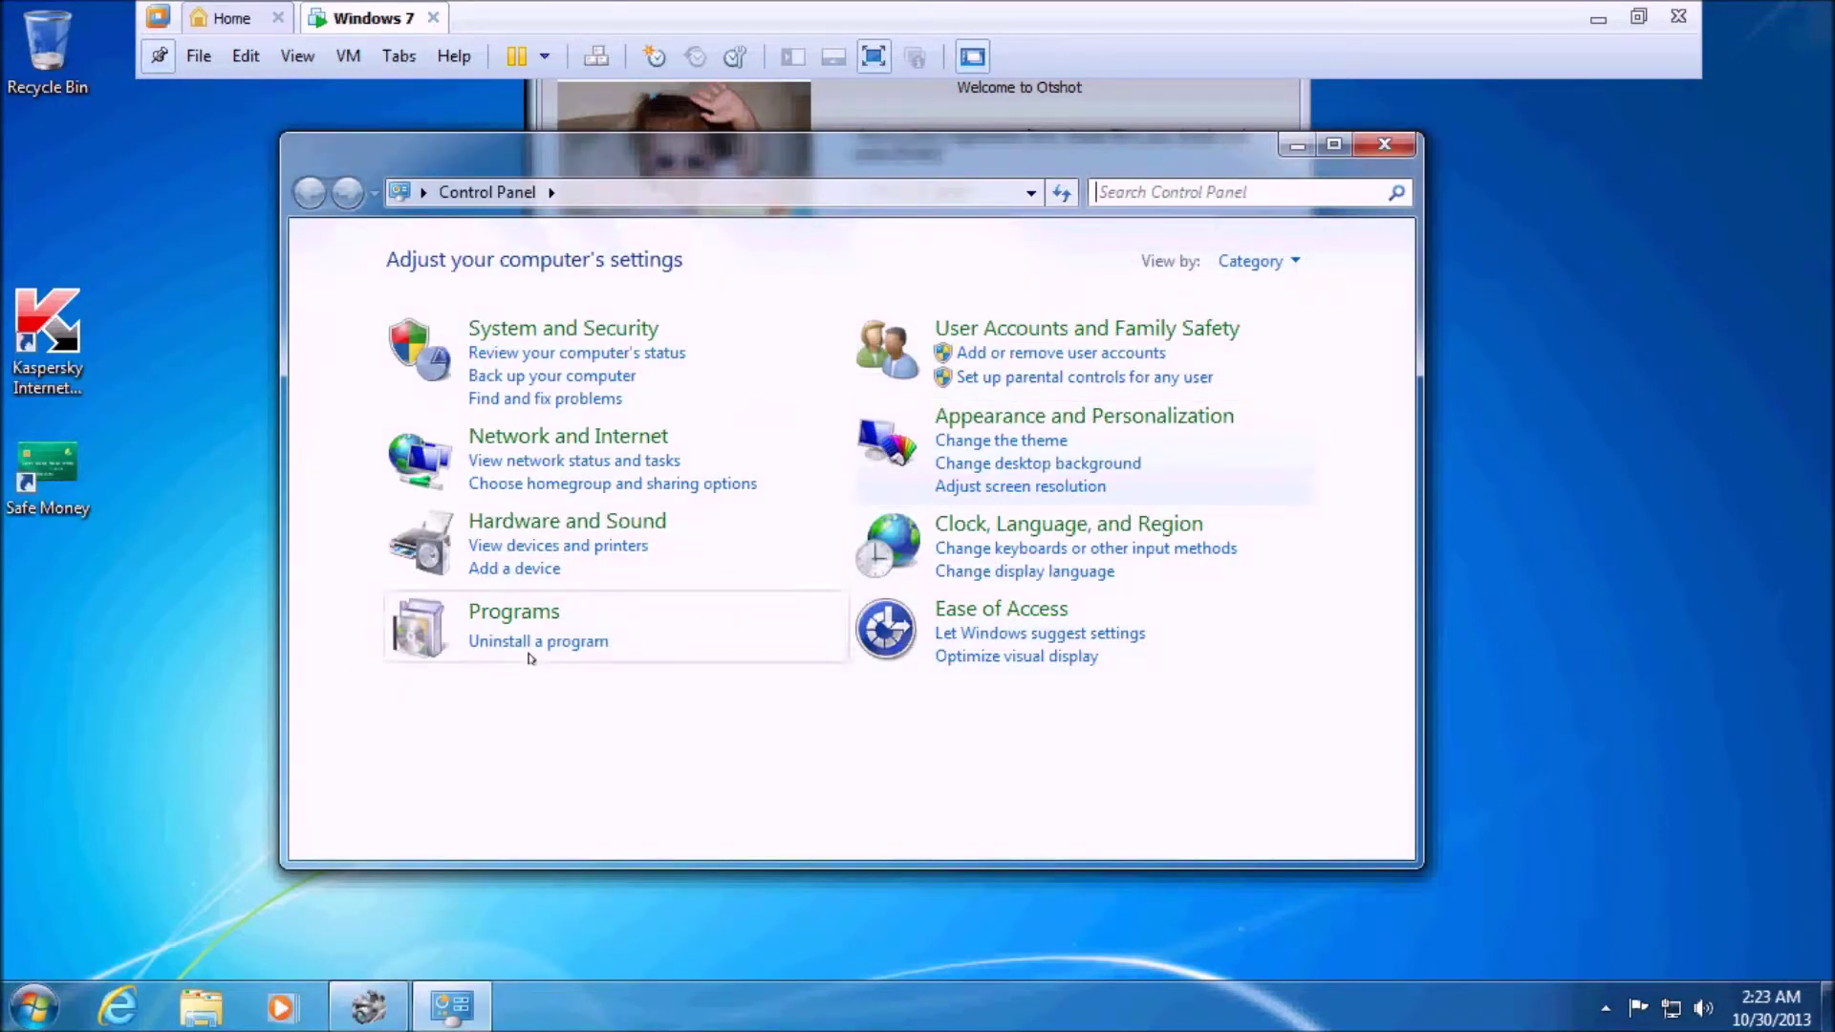
left_click(538, 641)
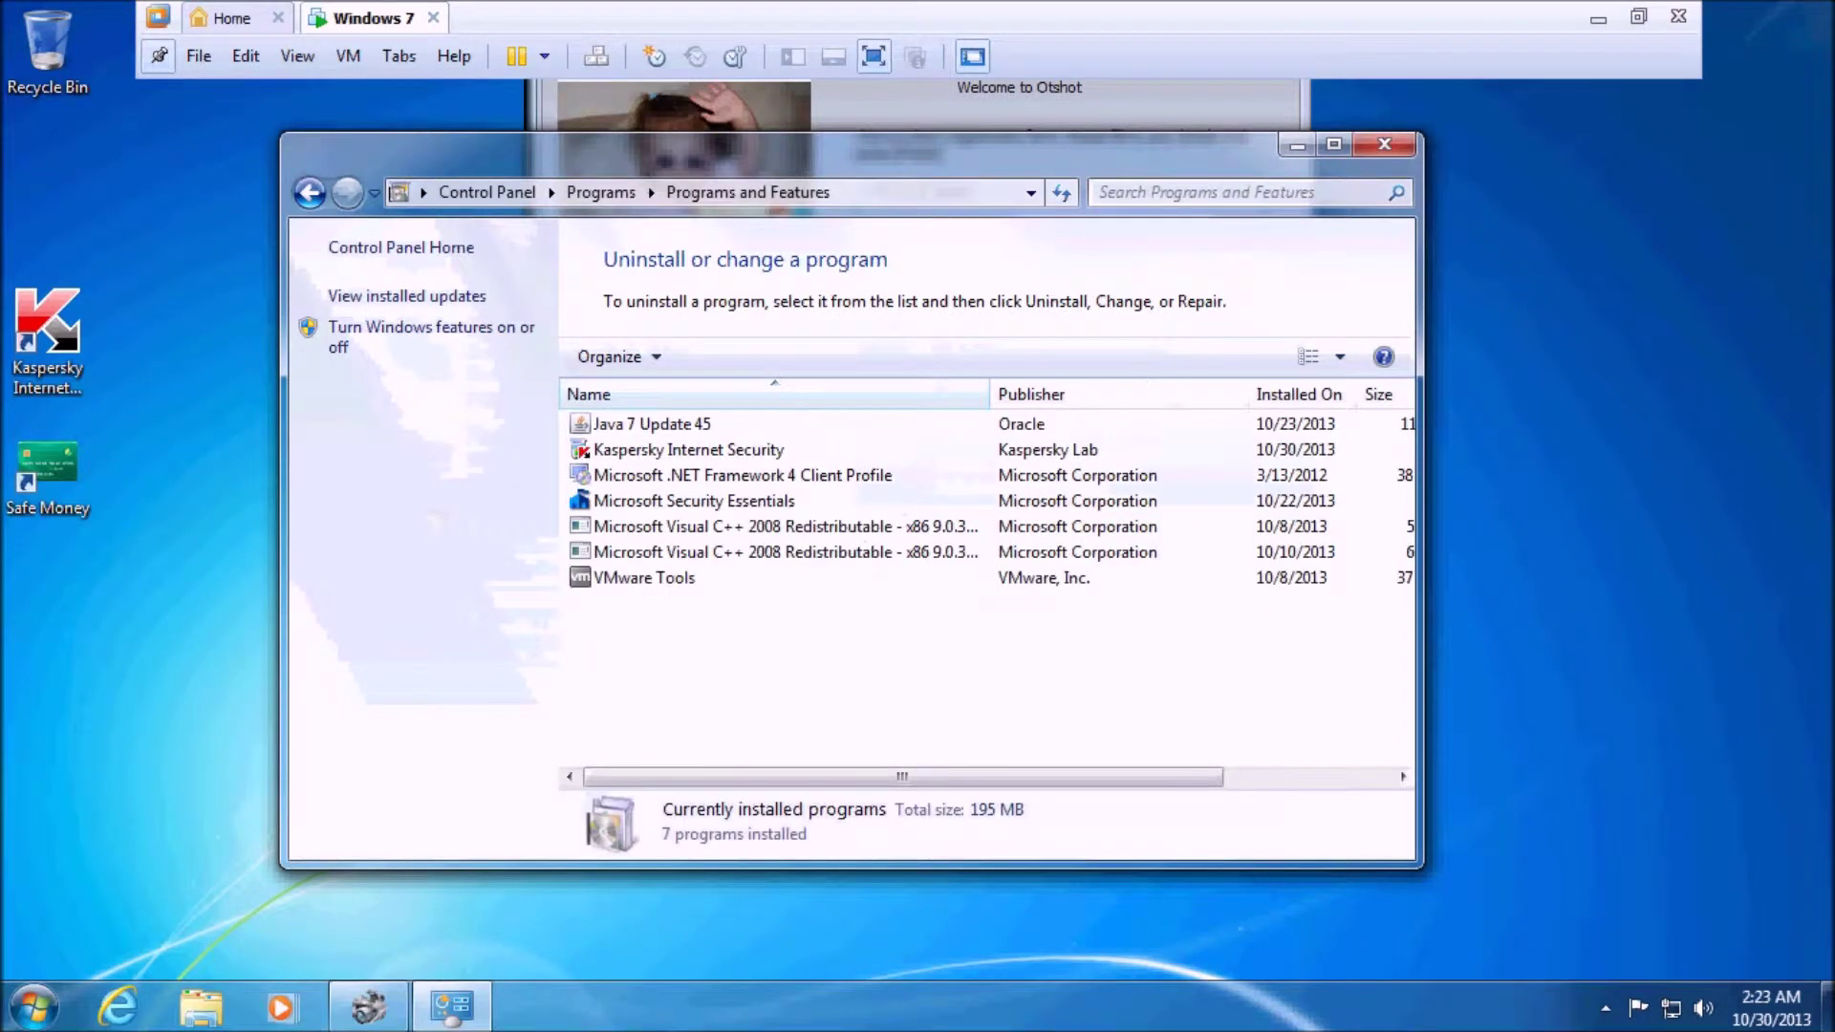
left_click(1298, 145)
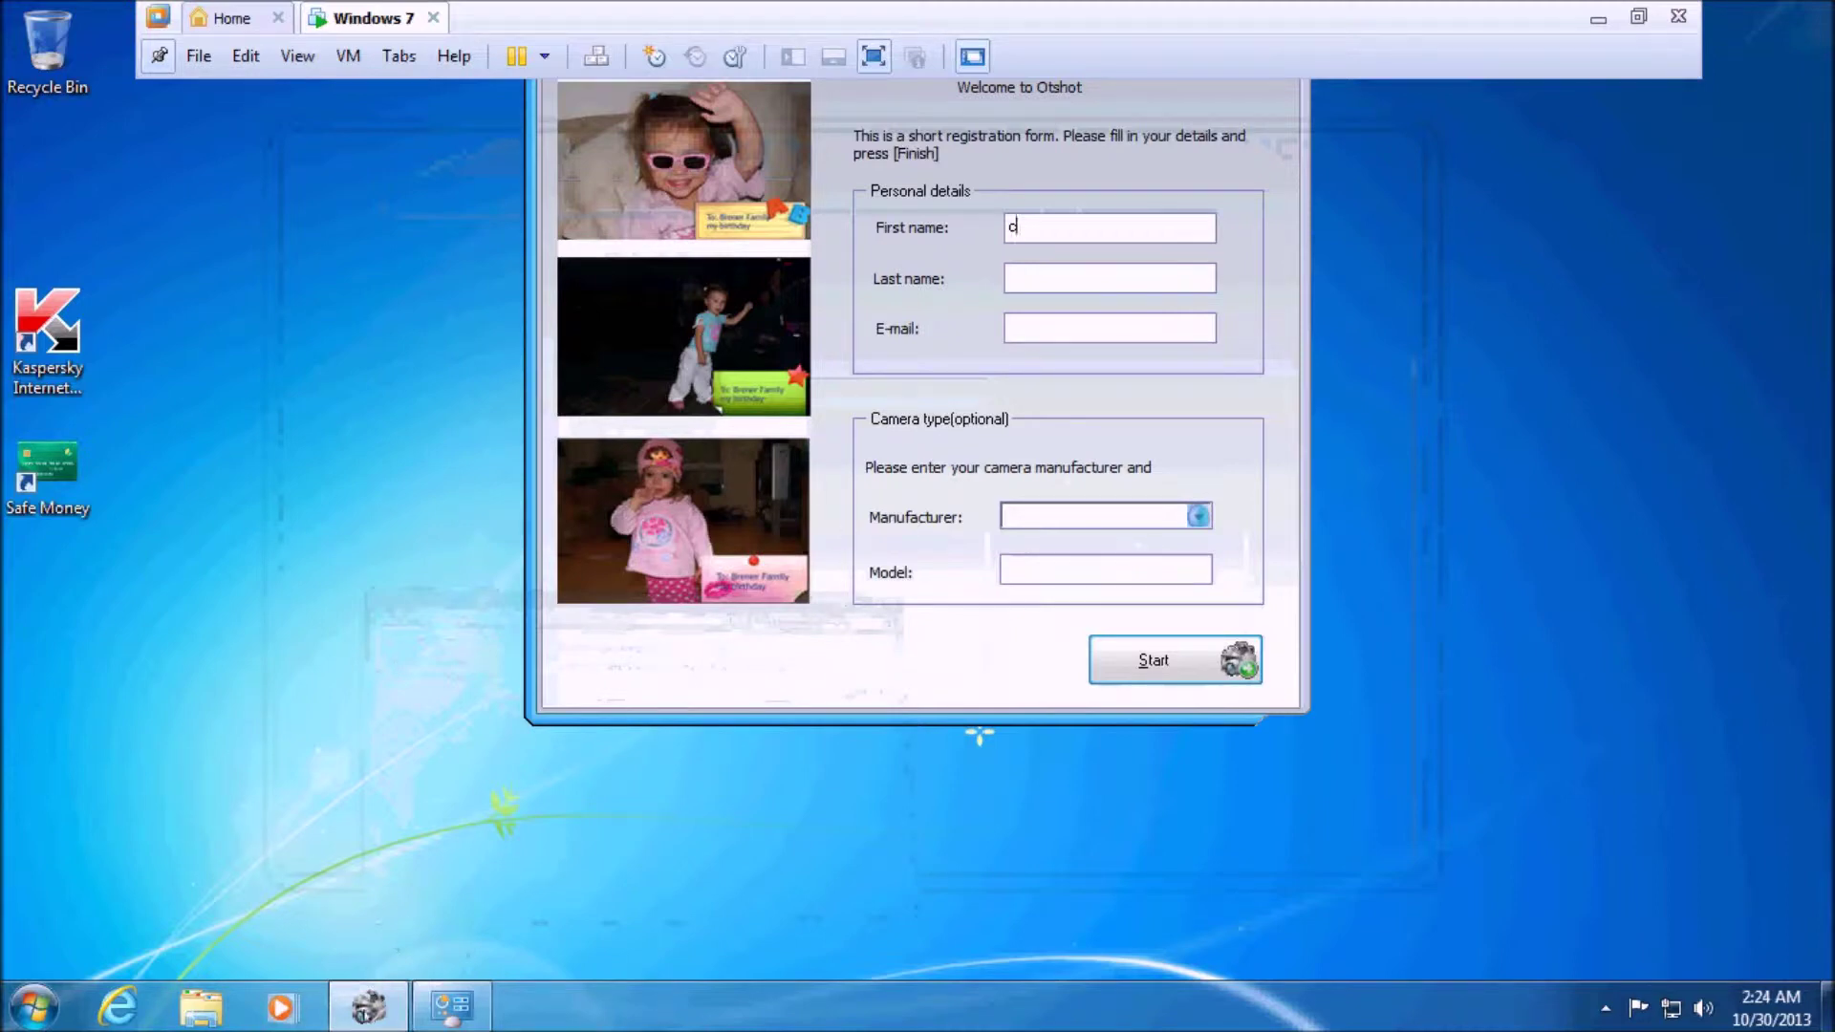
Close the Otshot registration window and dismiss its Outlook contacts import prompt
left_click(392, 1004)
right_click(397, 992)
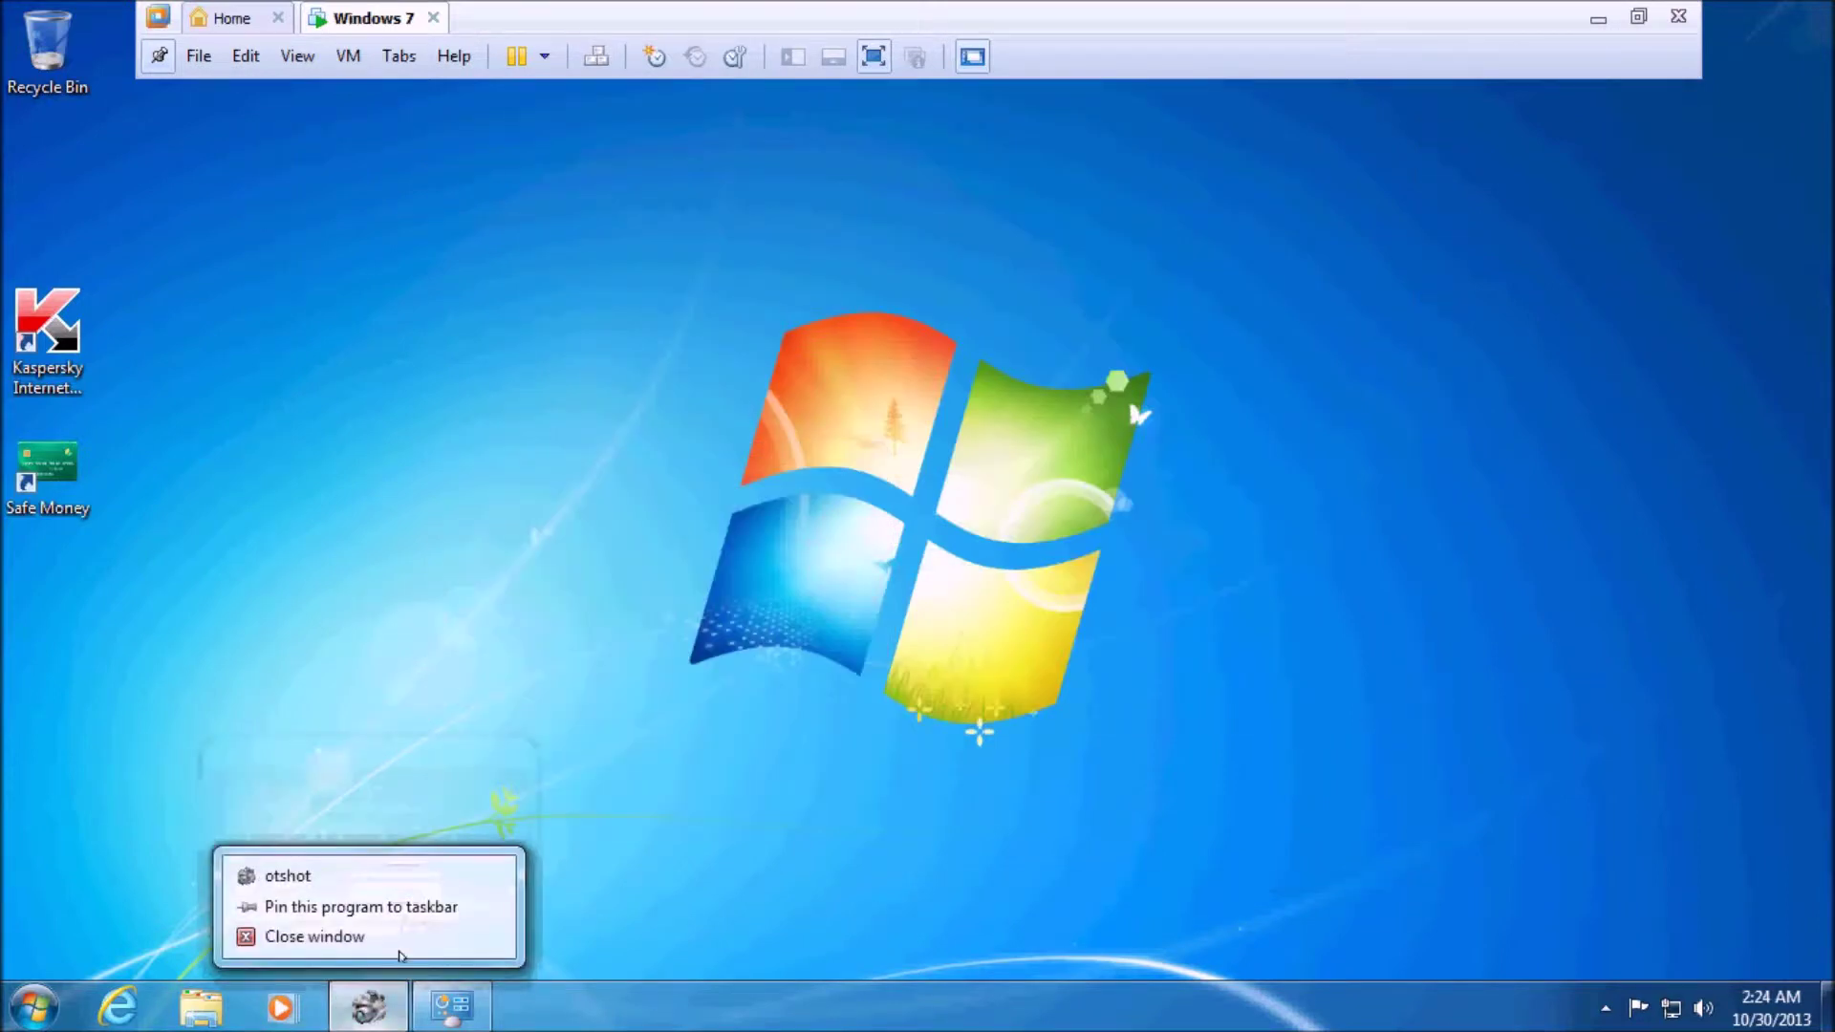
left_click(371, 936)
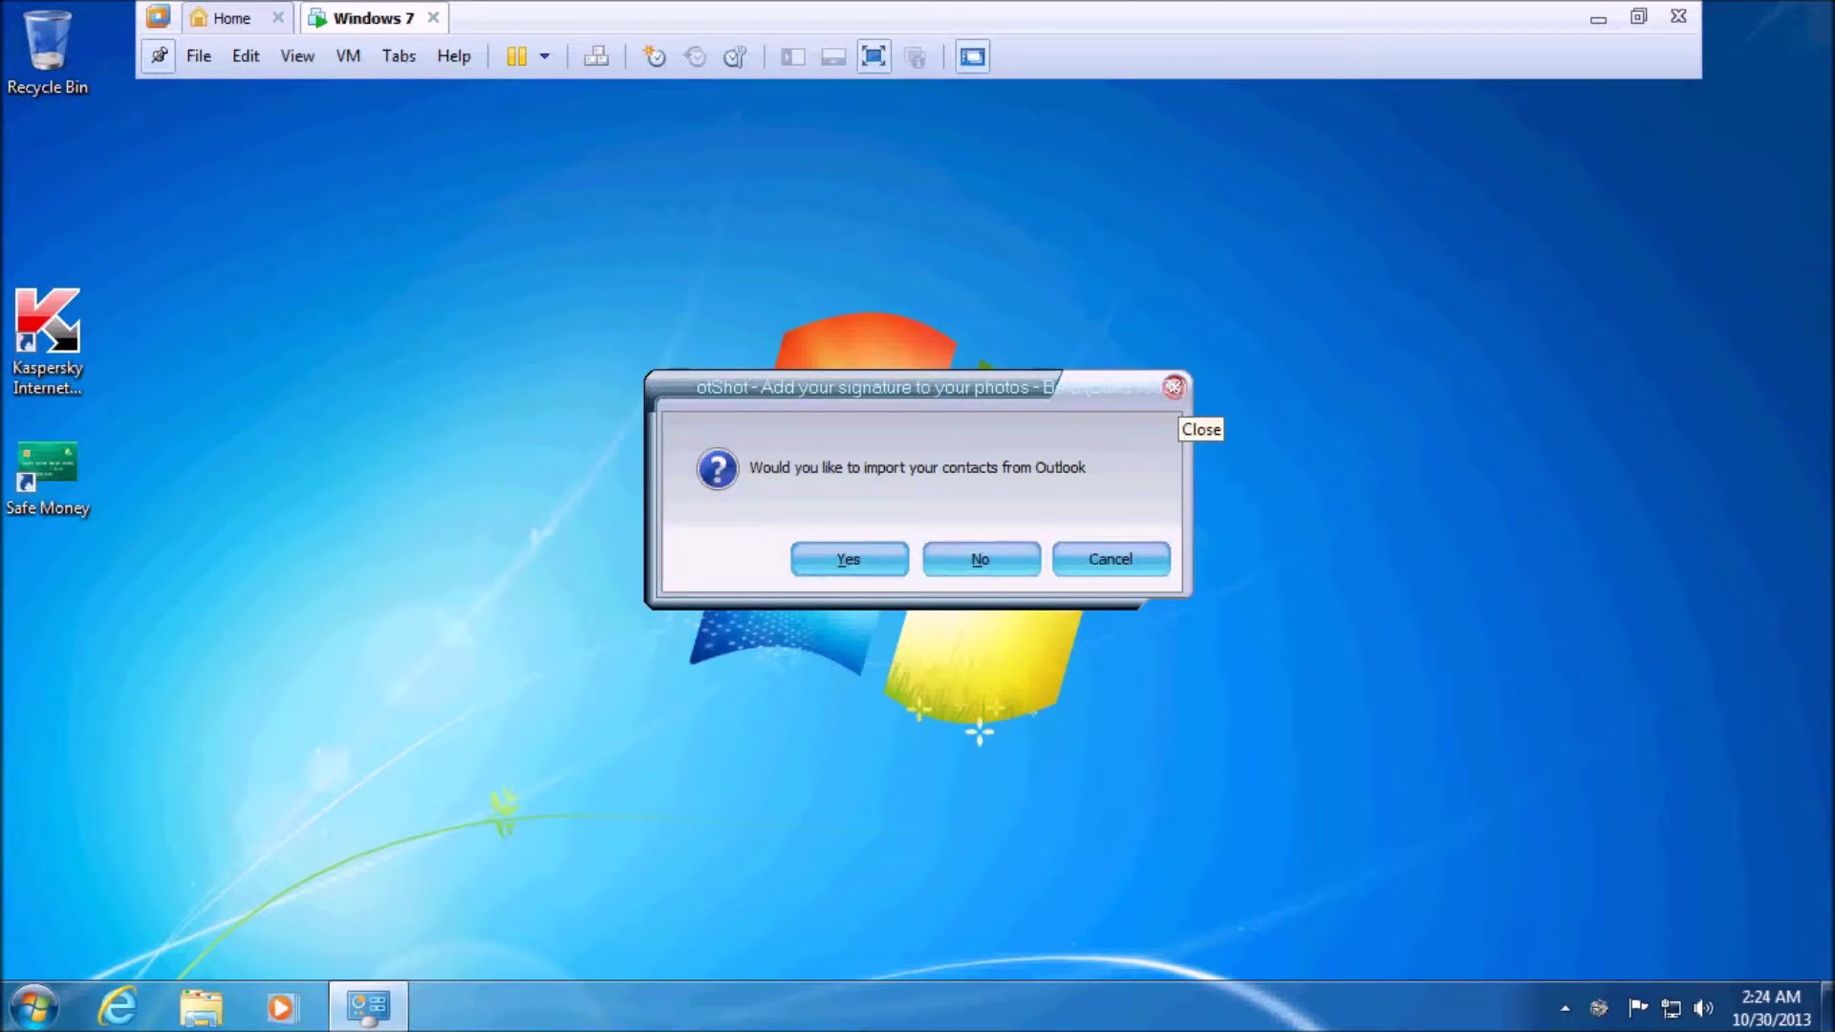
left_click(1173, 387)
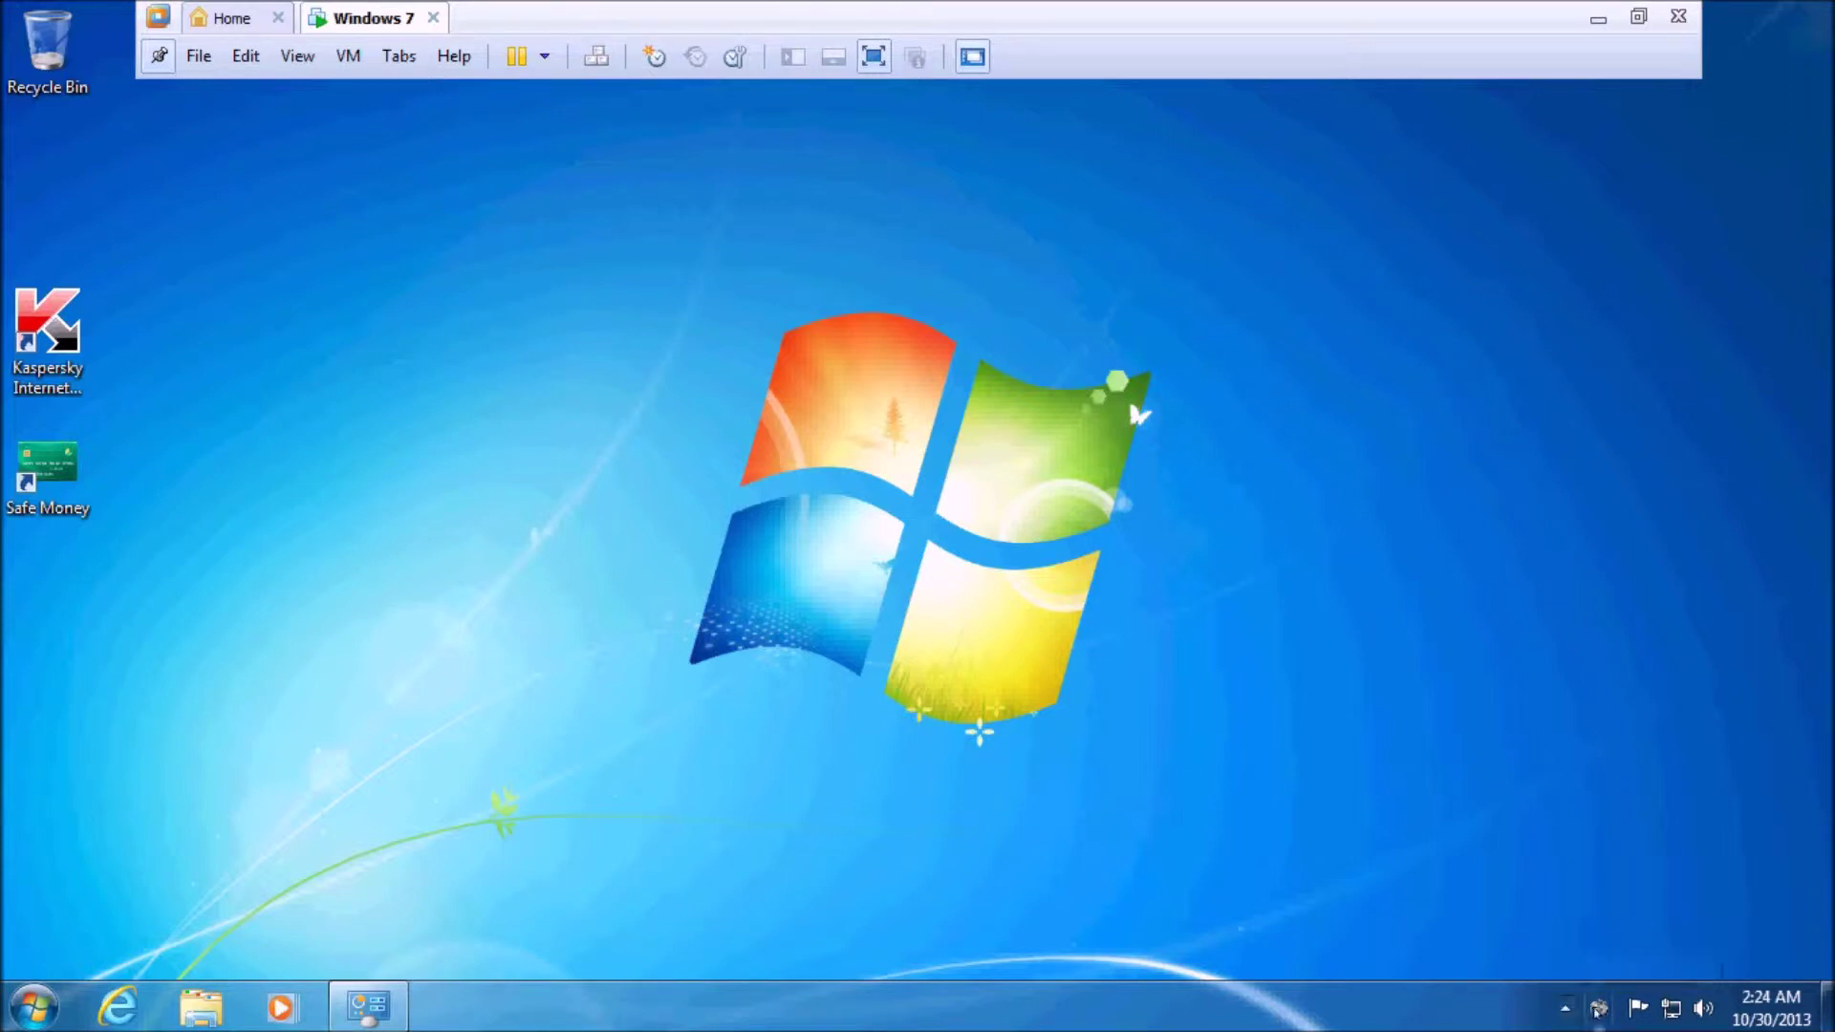
Exit Otshot completely from its notification-area icon
right_click(1598, 1008)
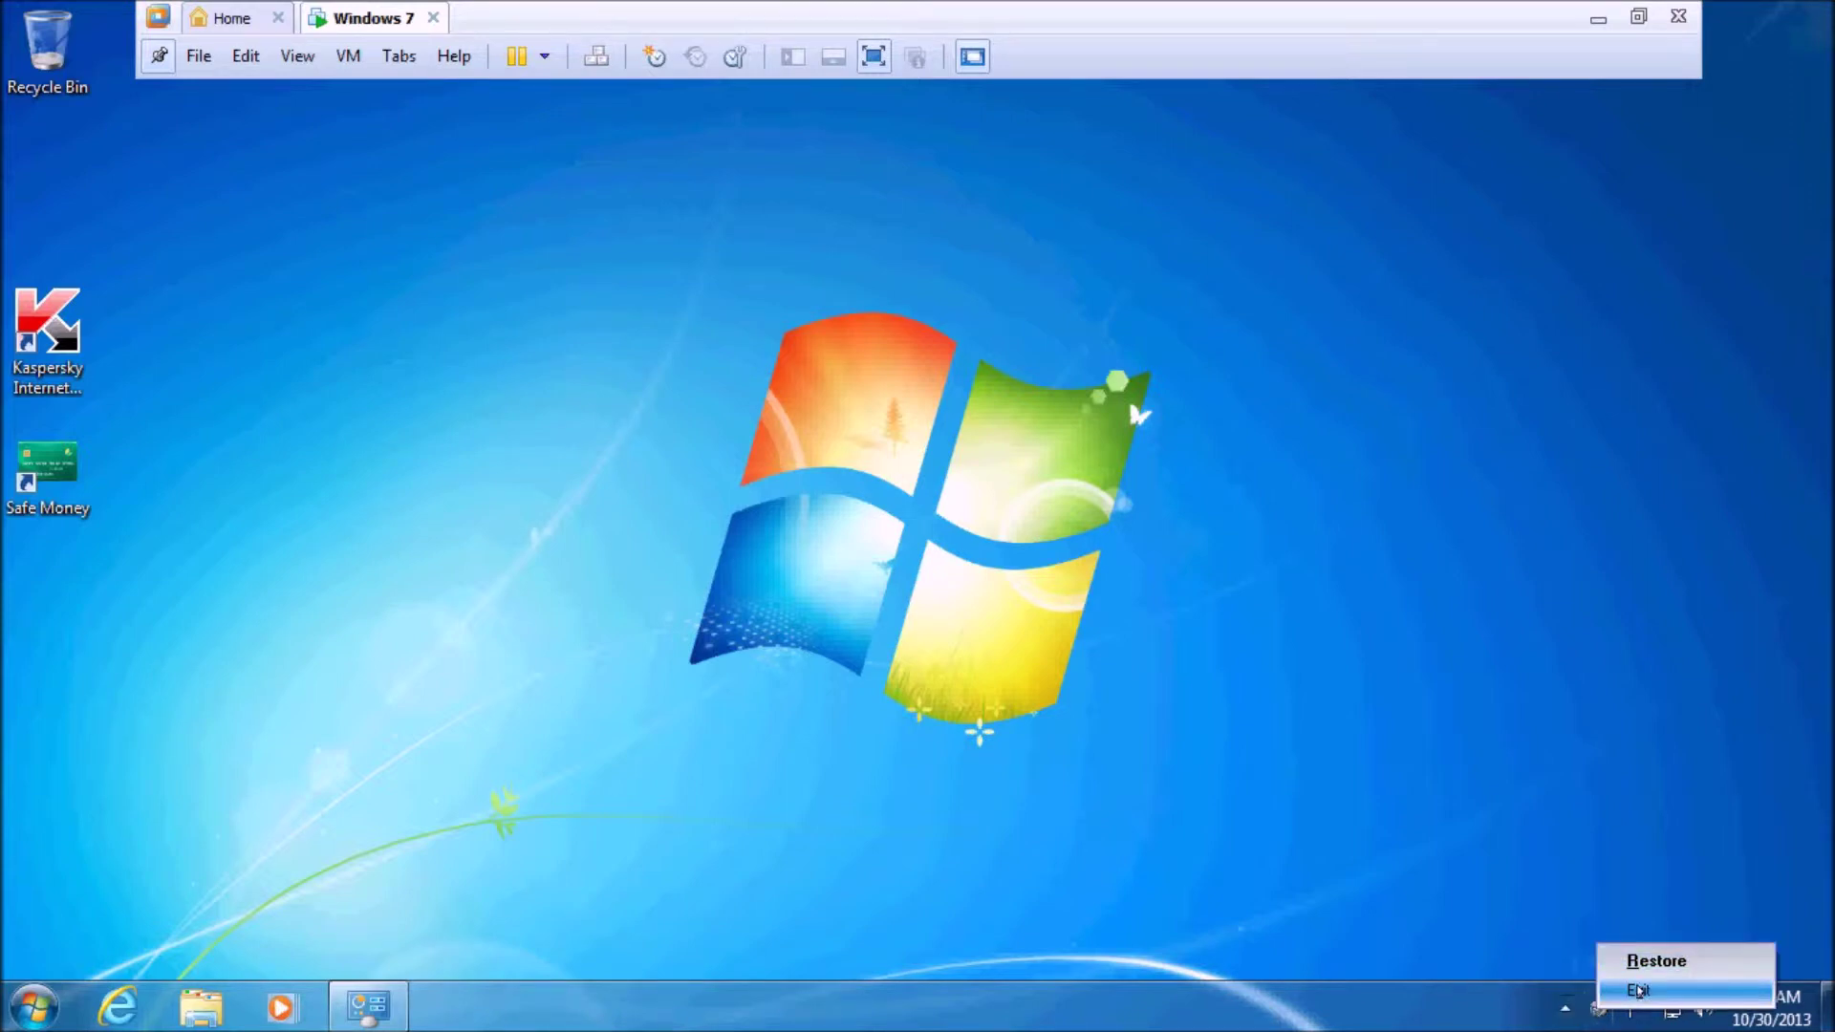
left_click(1638, 989)
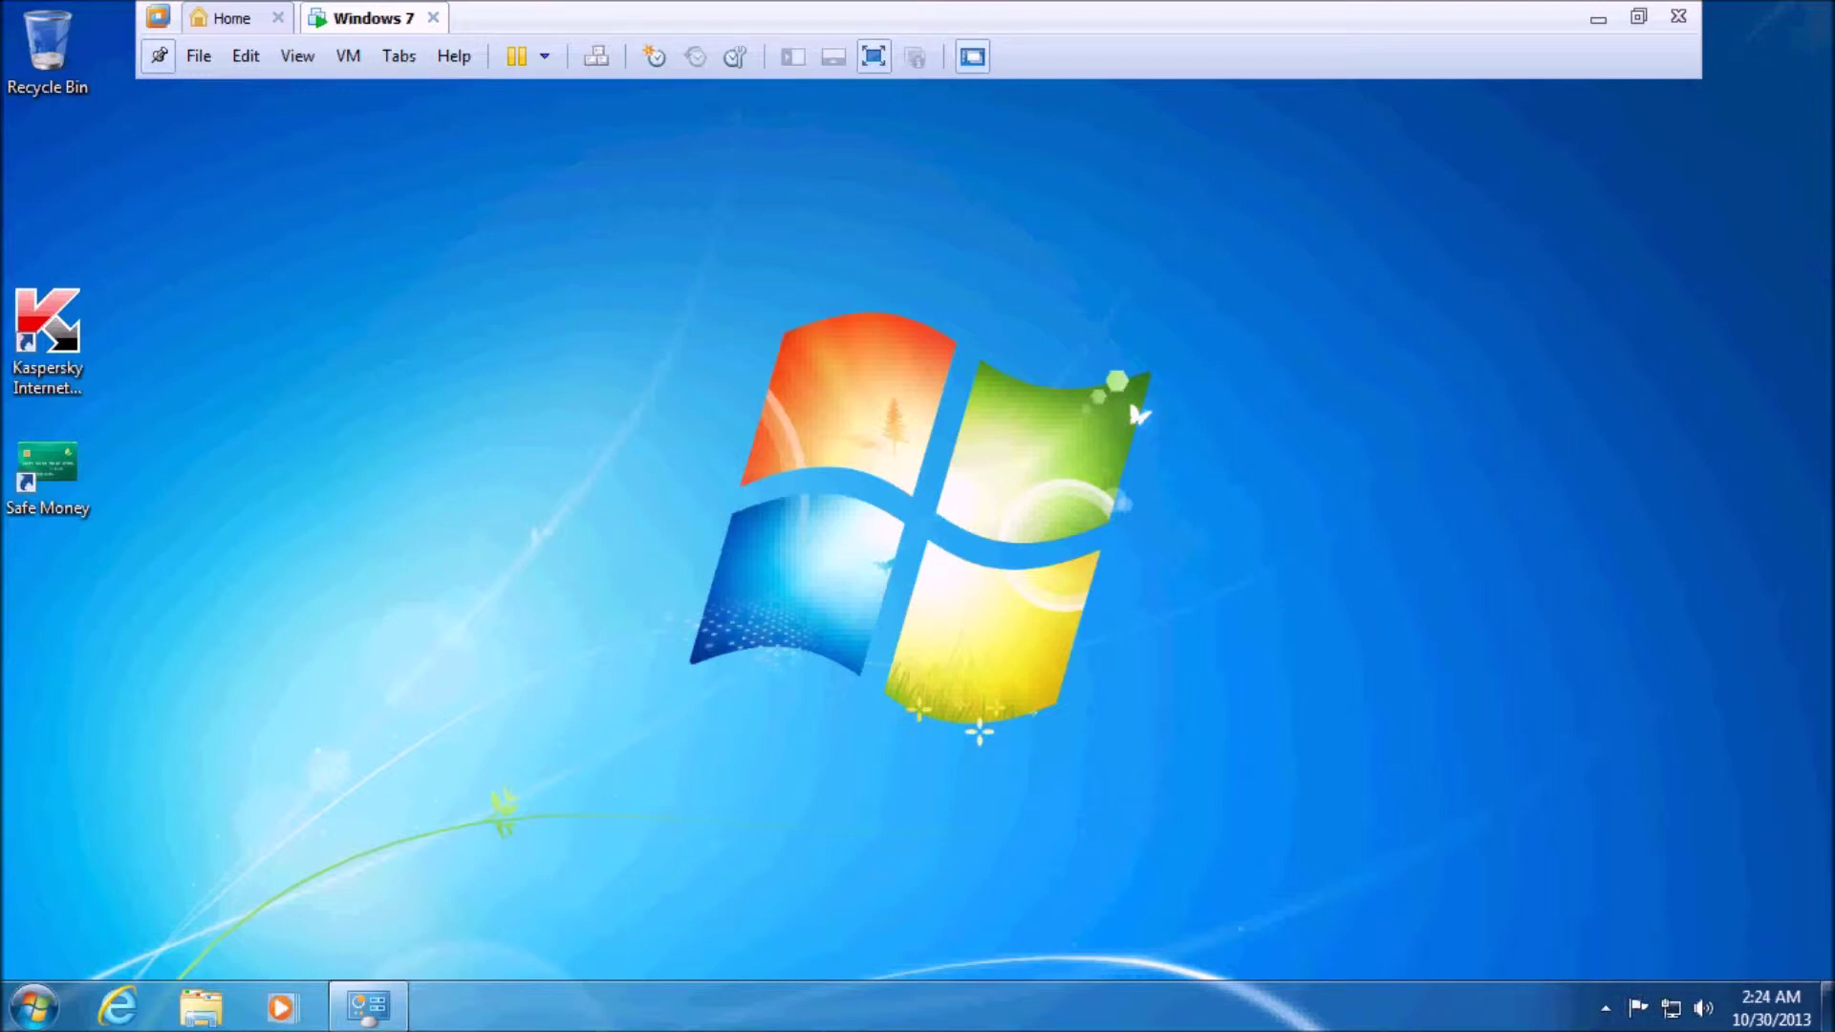
left_click(35, 1007)
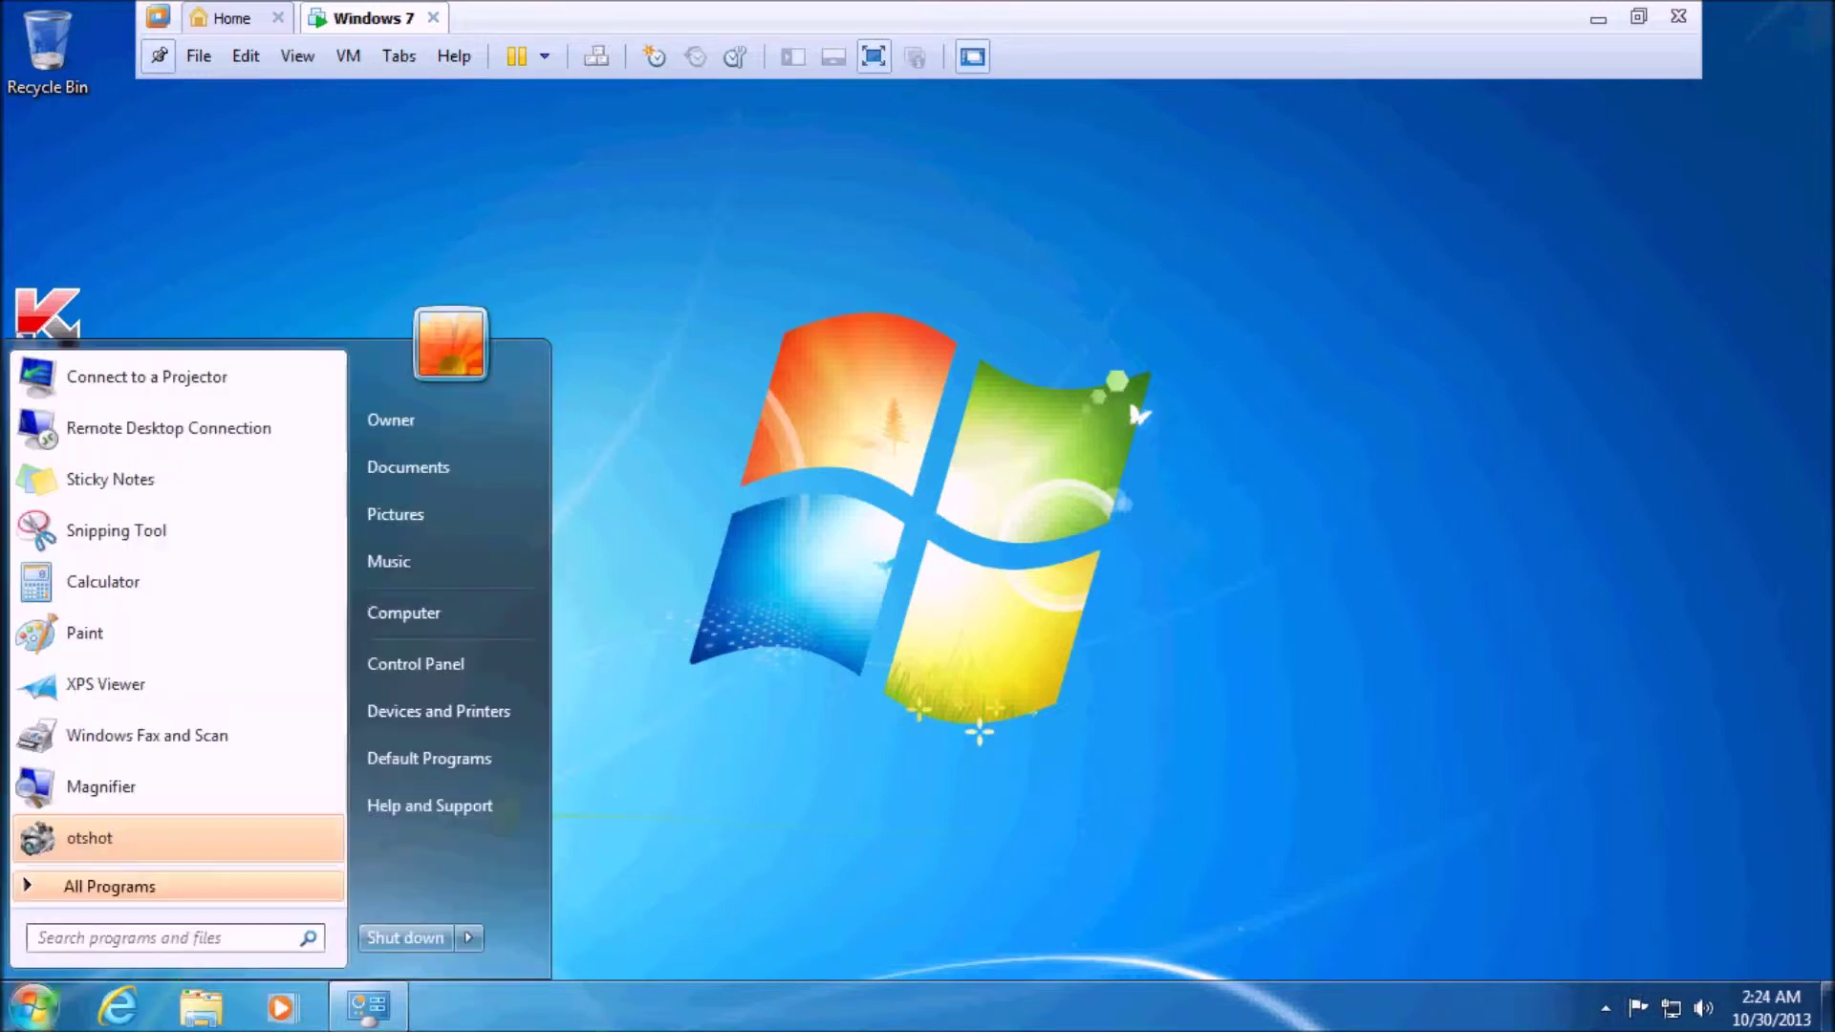
Drag the otshot folder from C:\Program Files onto the Recycle Bin
left_click(404, 613)
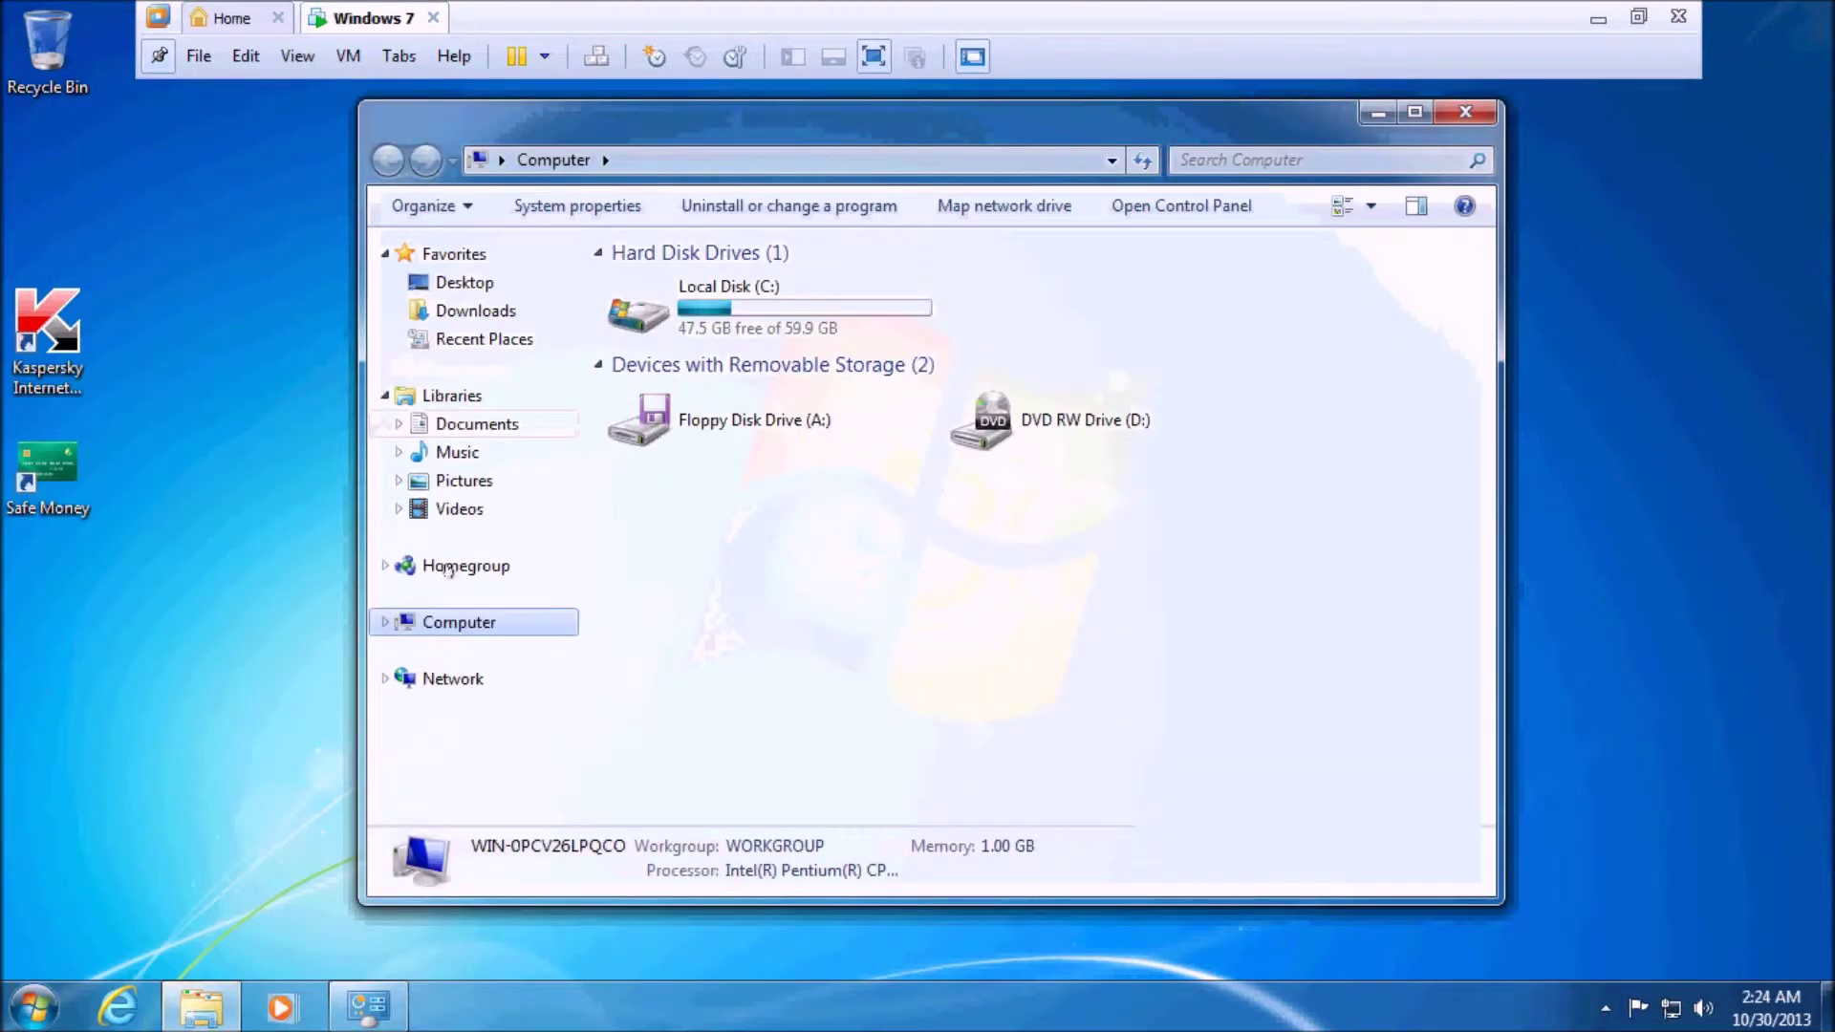
double_click(694, 330)
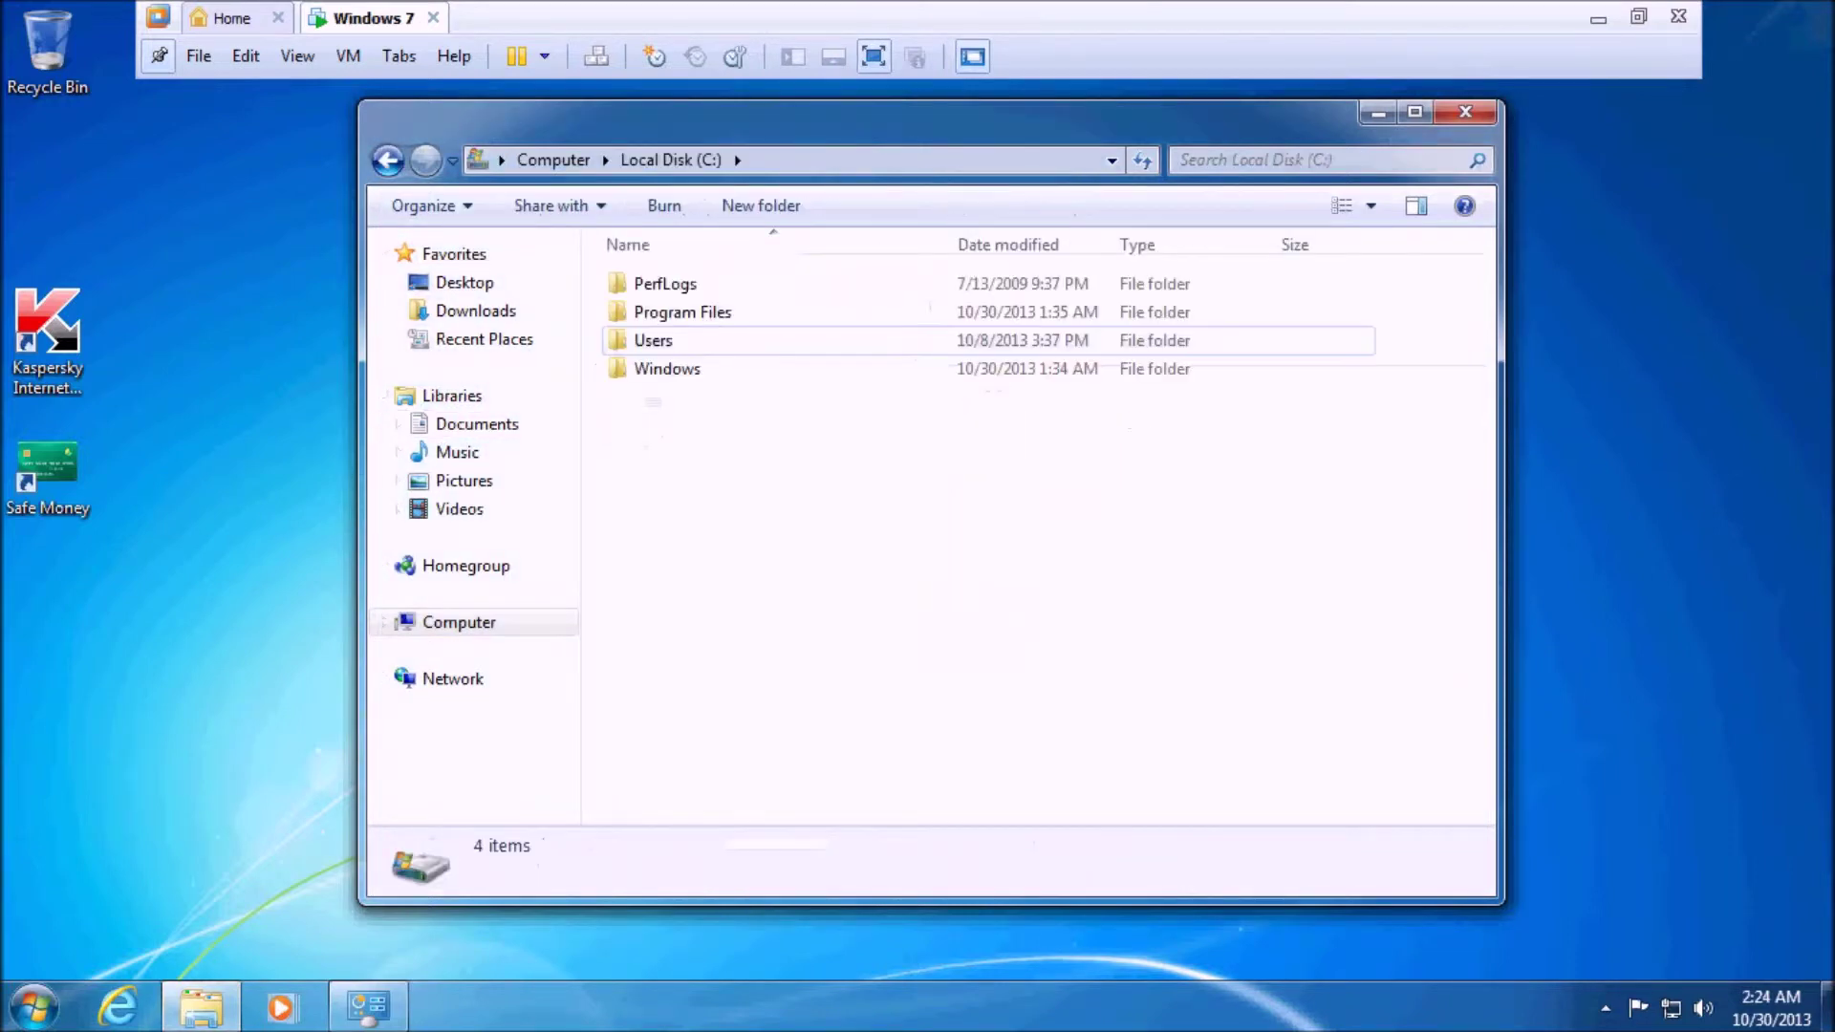
double_click(694, 315)
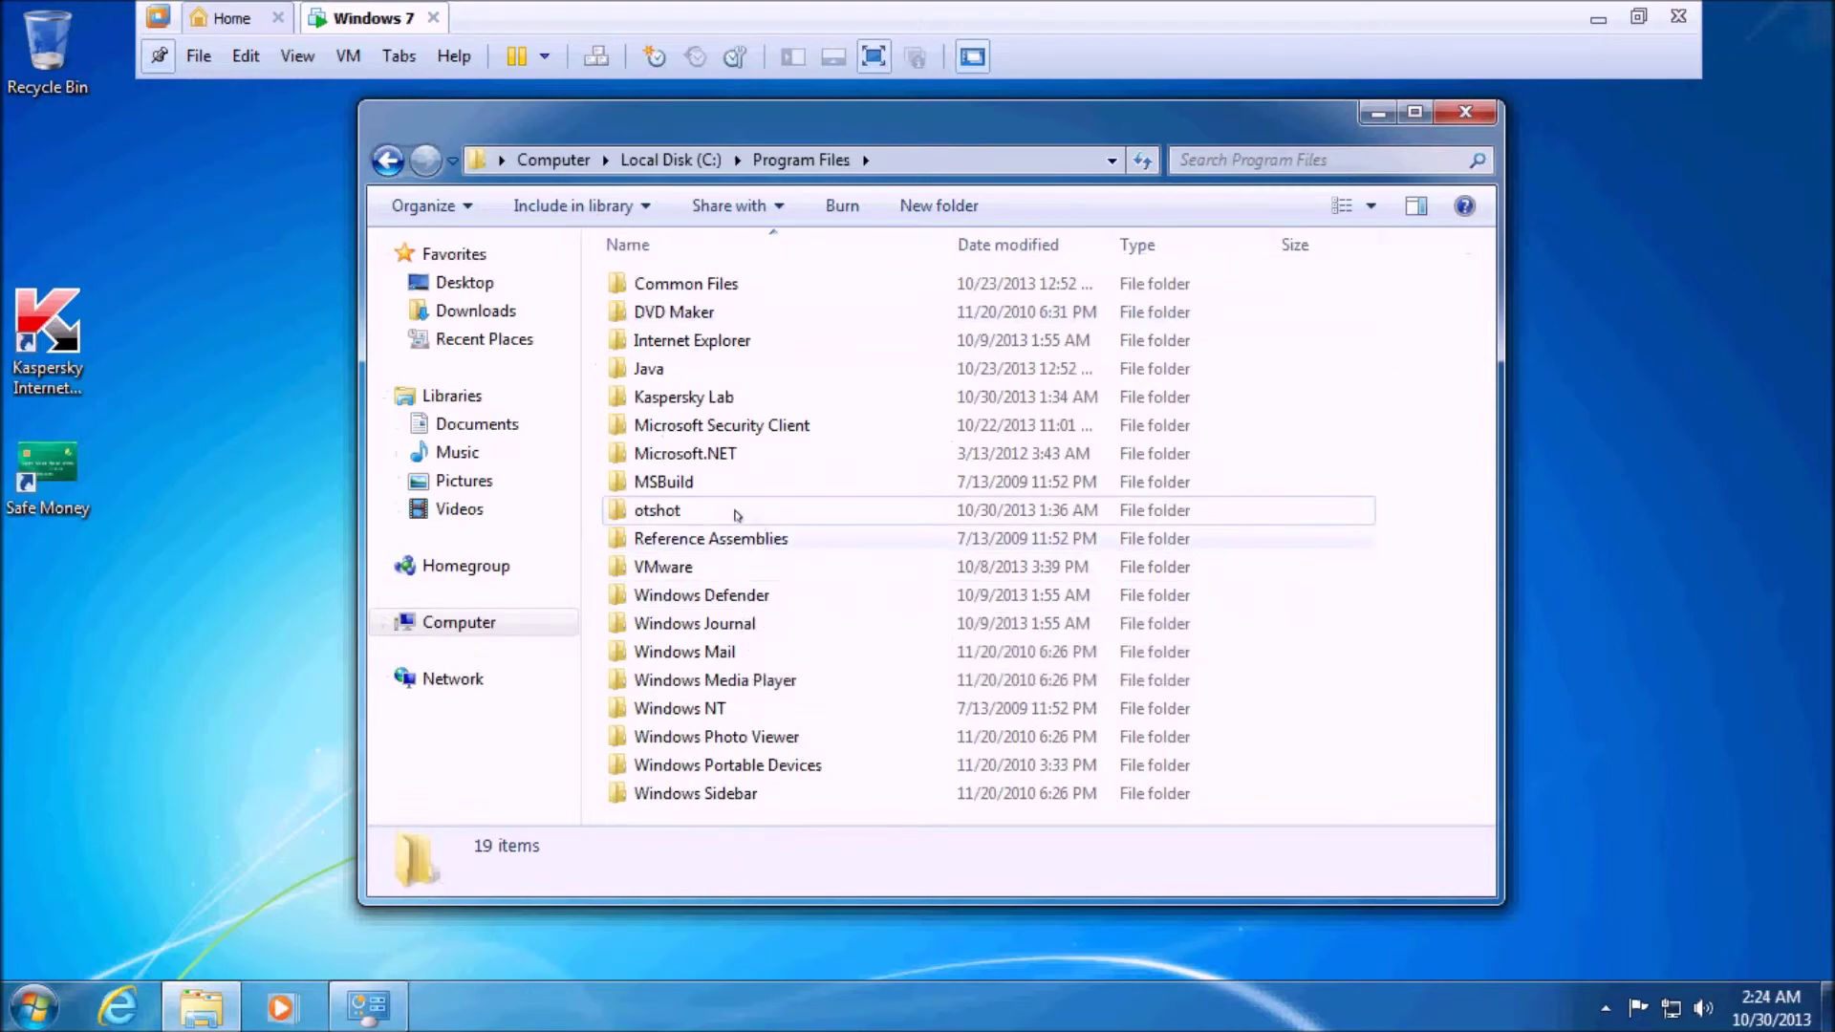
left_click(734, 508)
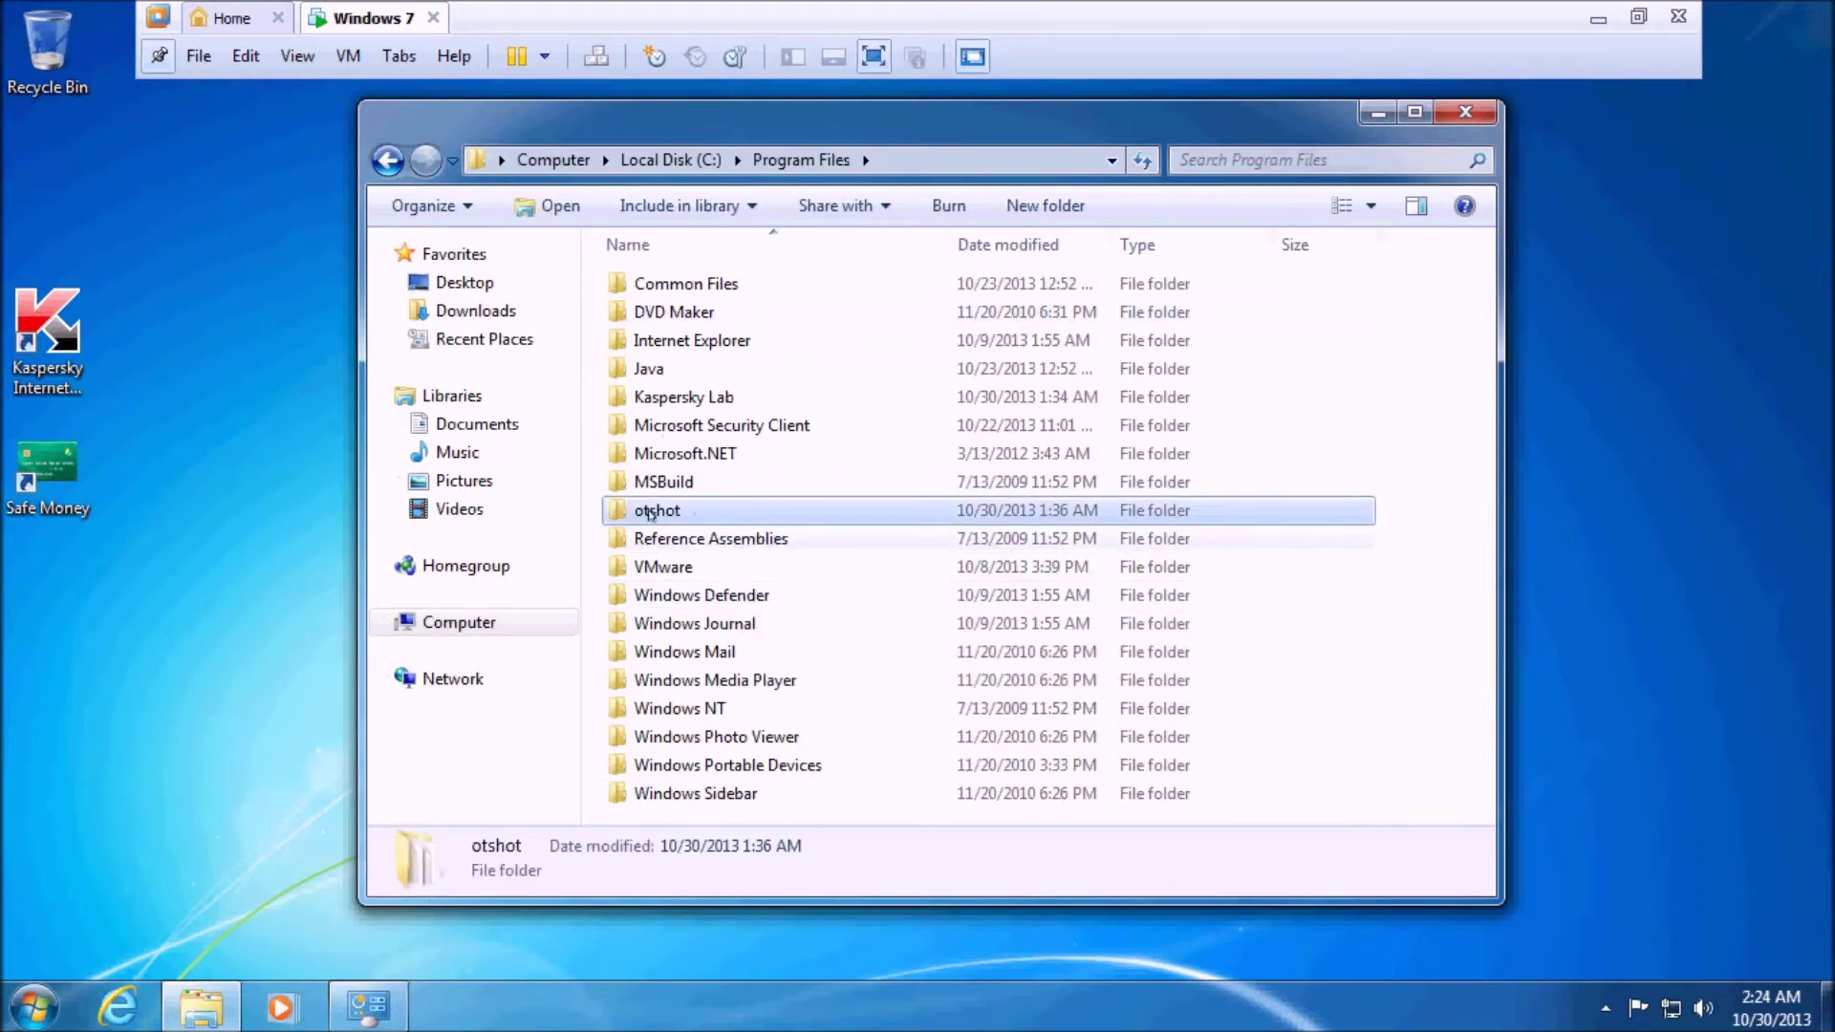
mouse_move(650, 514)
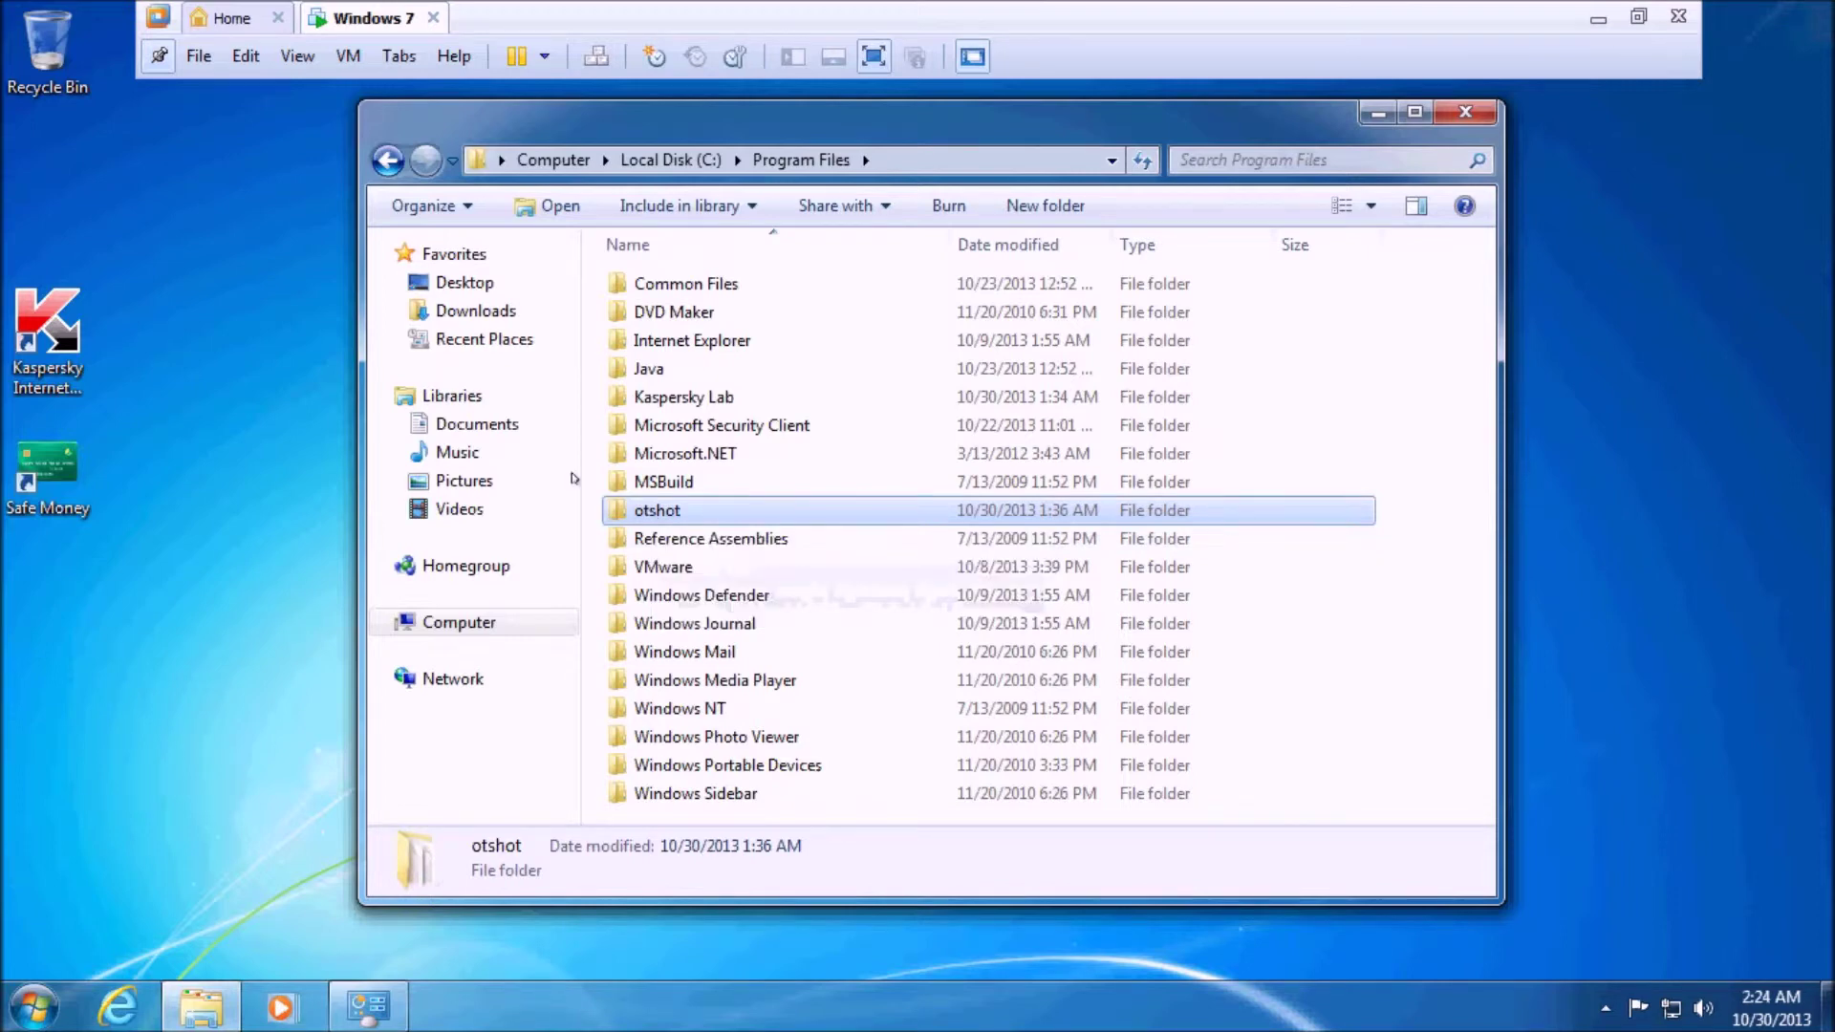
left_click_drag(650, 513, 38, 60)
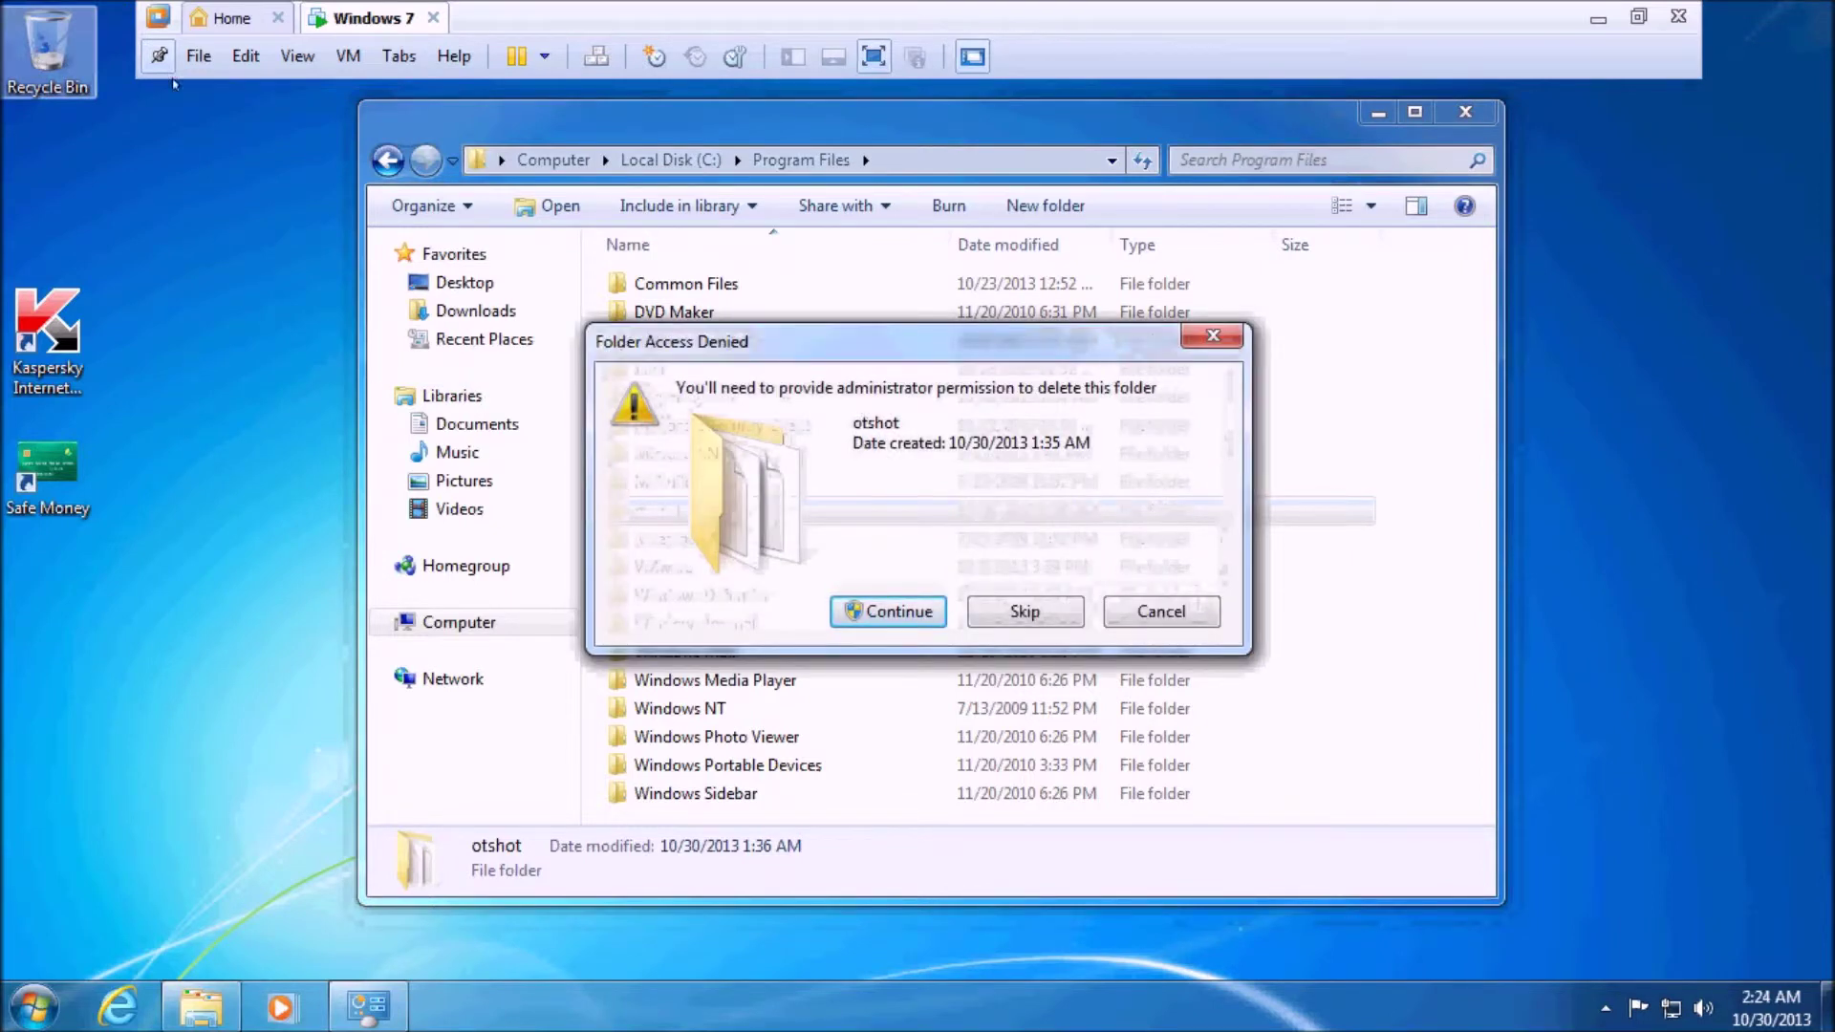
Grant administrator permission, then empty the Recycle Bin to permanently delete the otshot folder
left_click(847, 611)
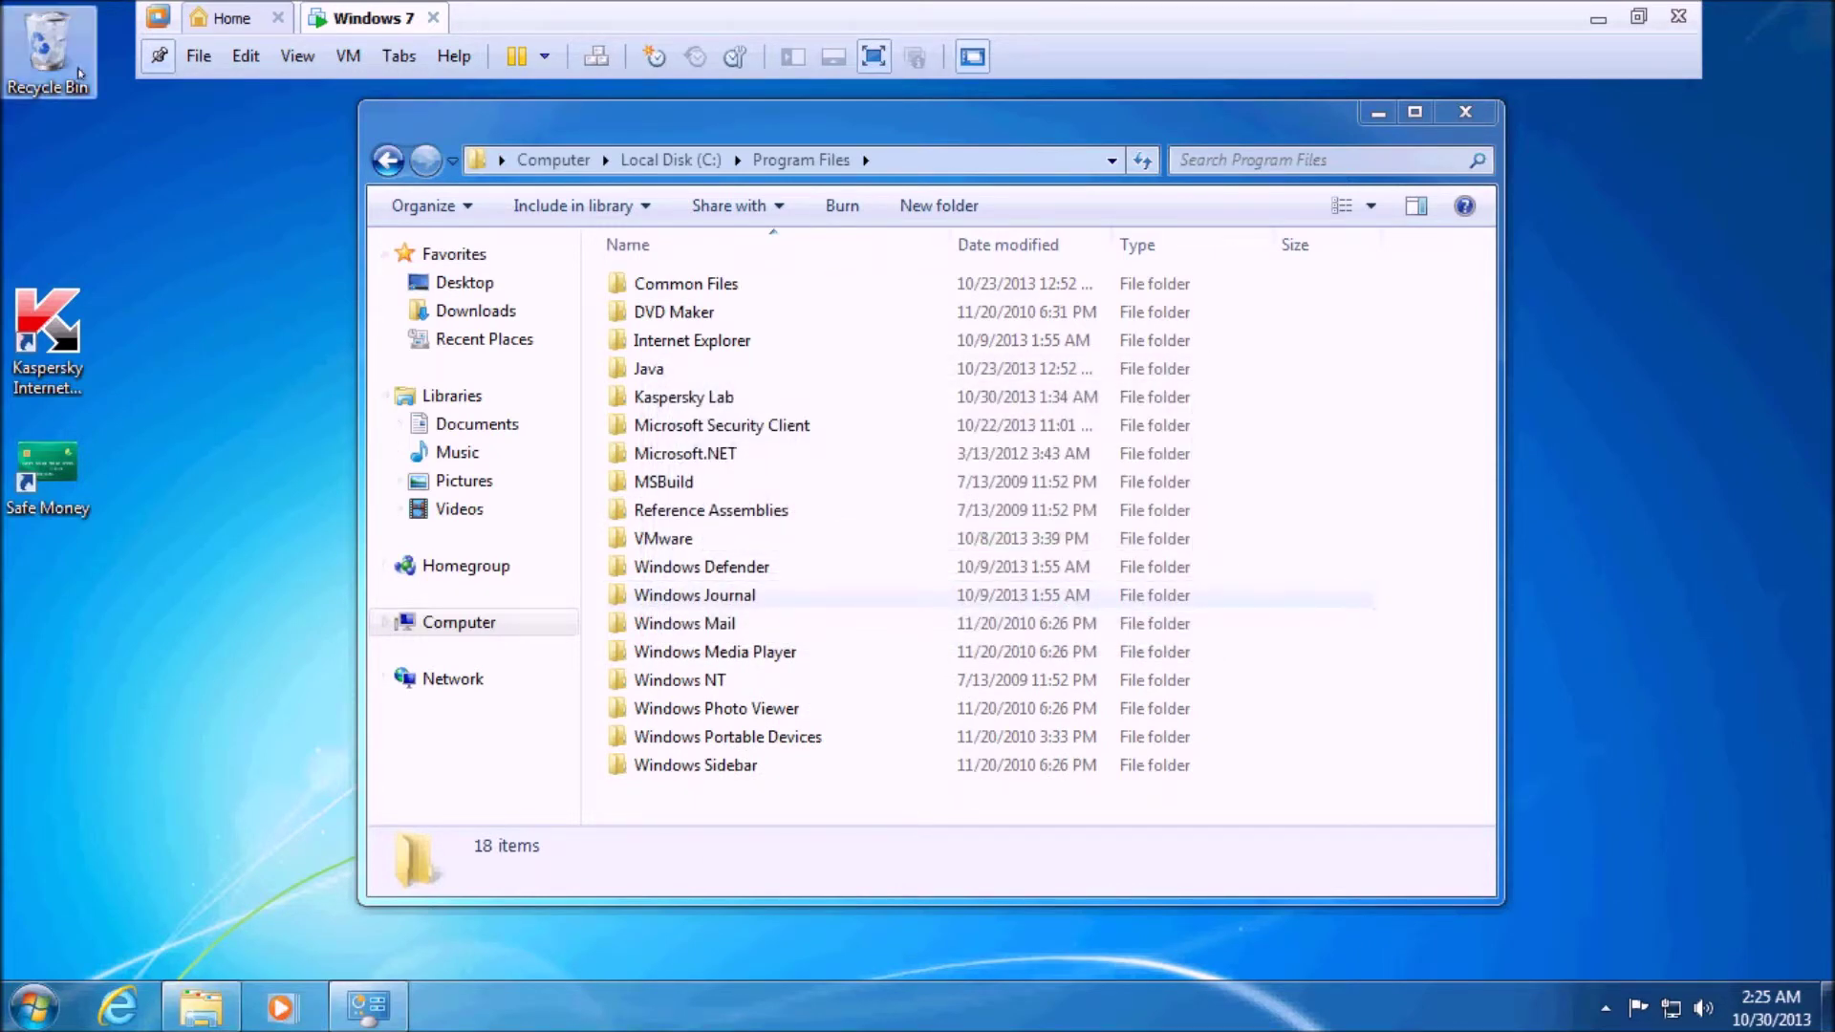
right_click(80, 72)
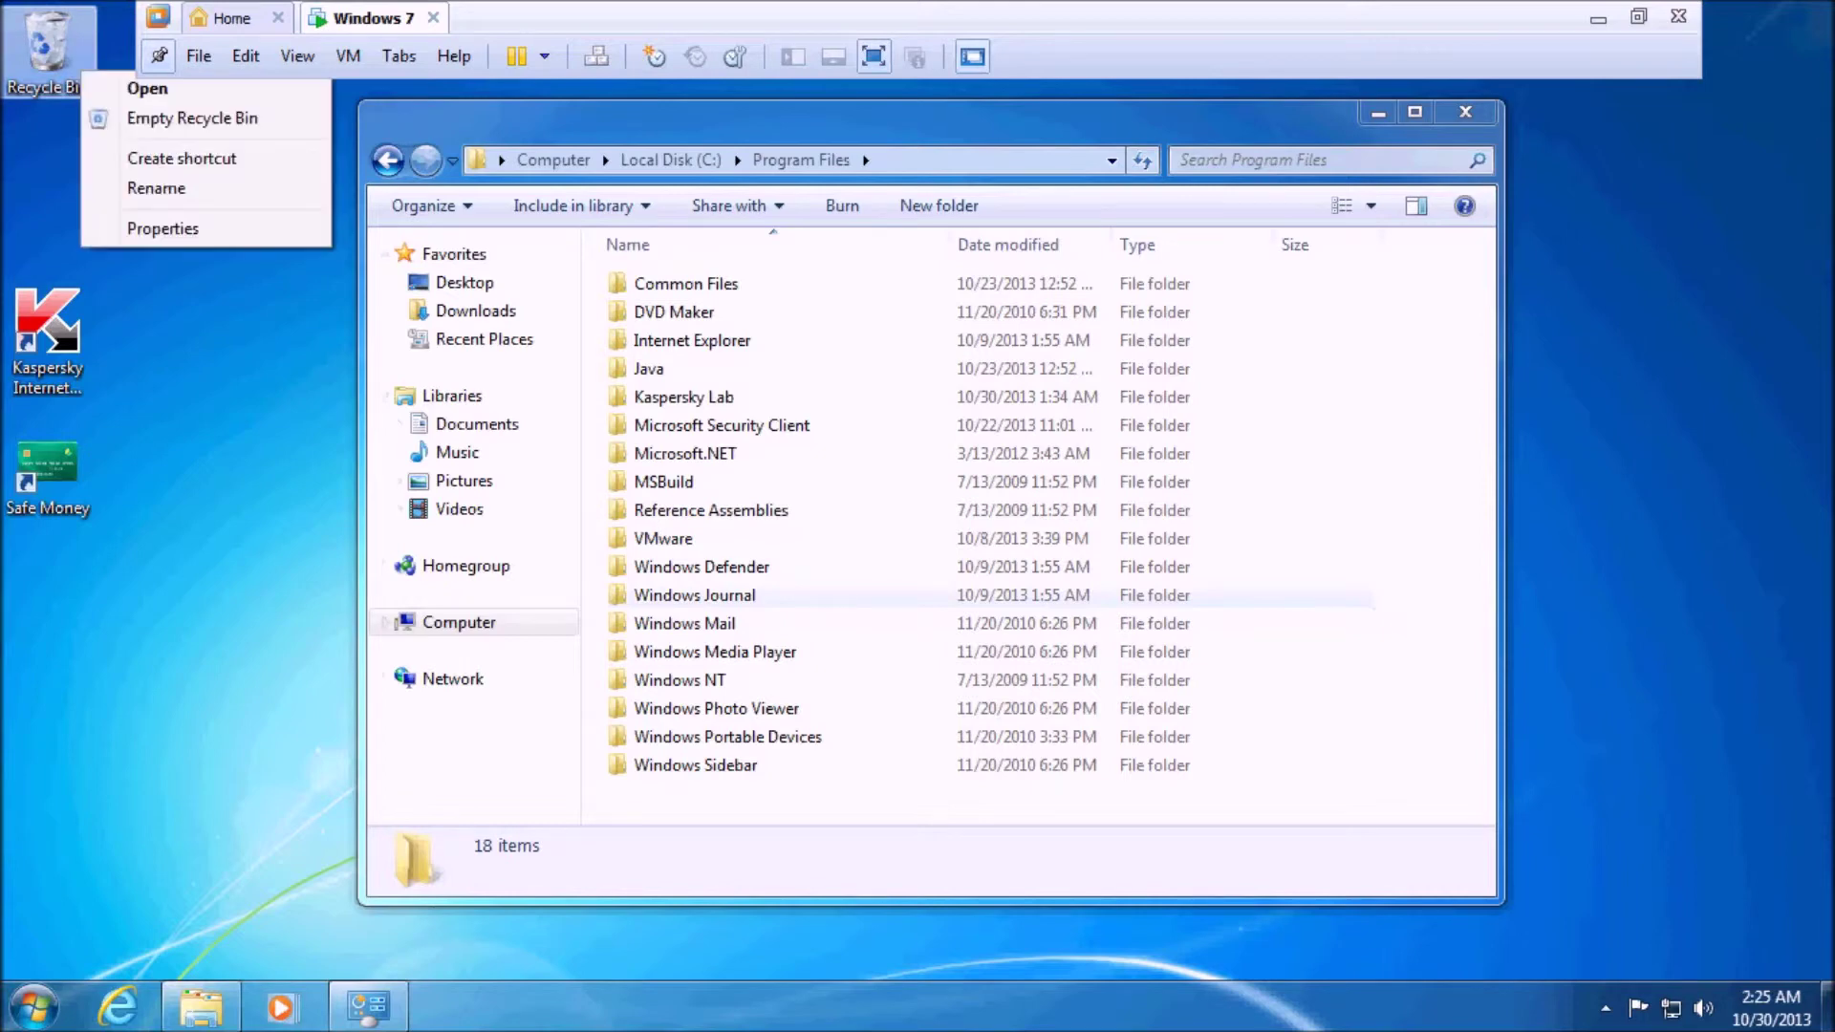
left_click(134, 118)
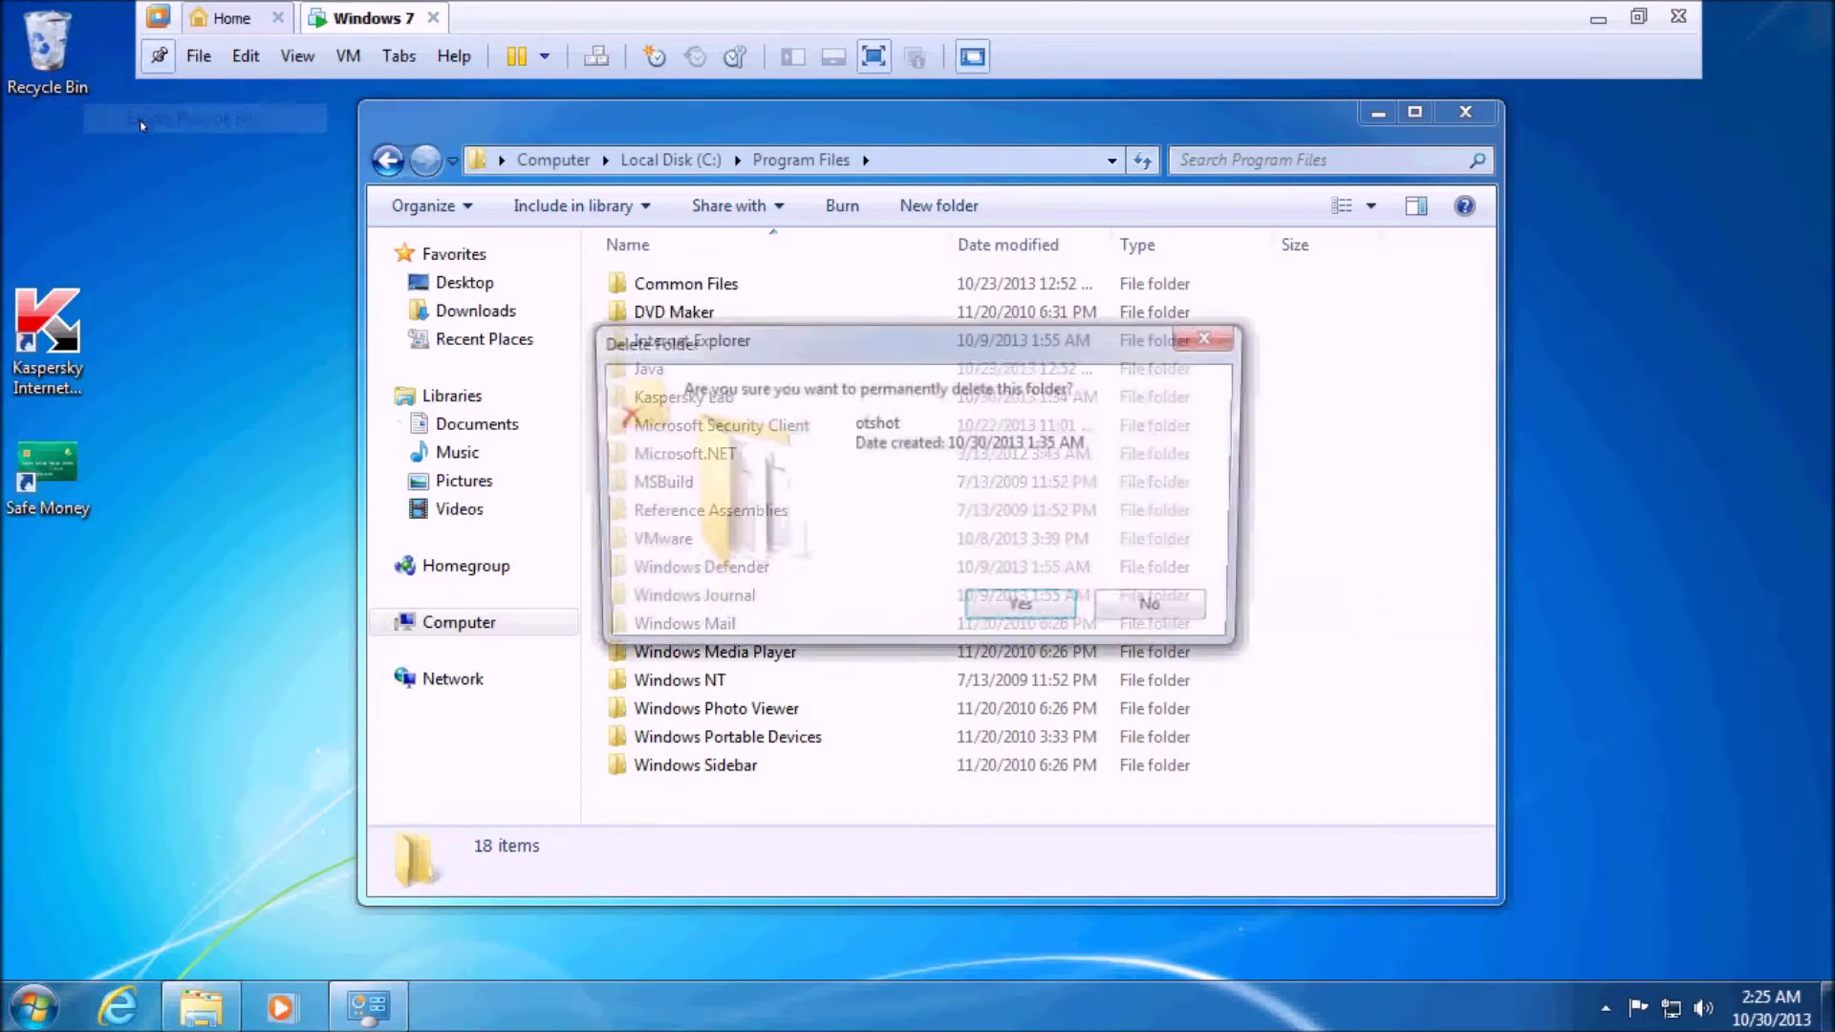
left_click(1000, 613)
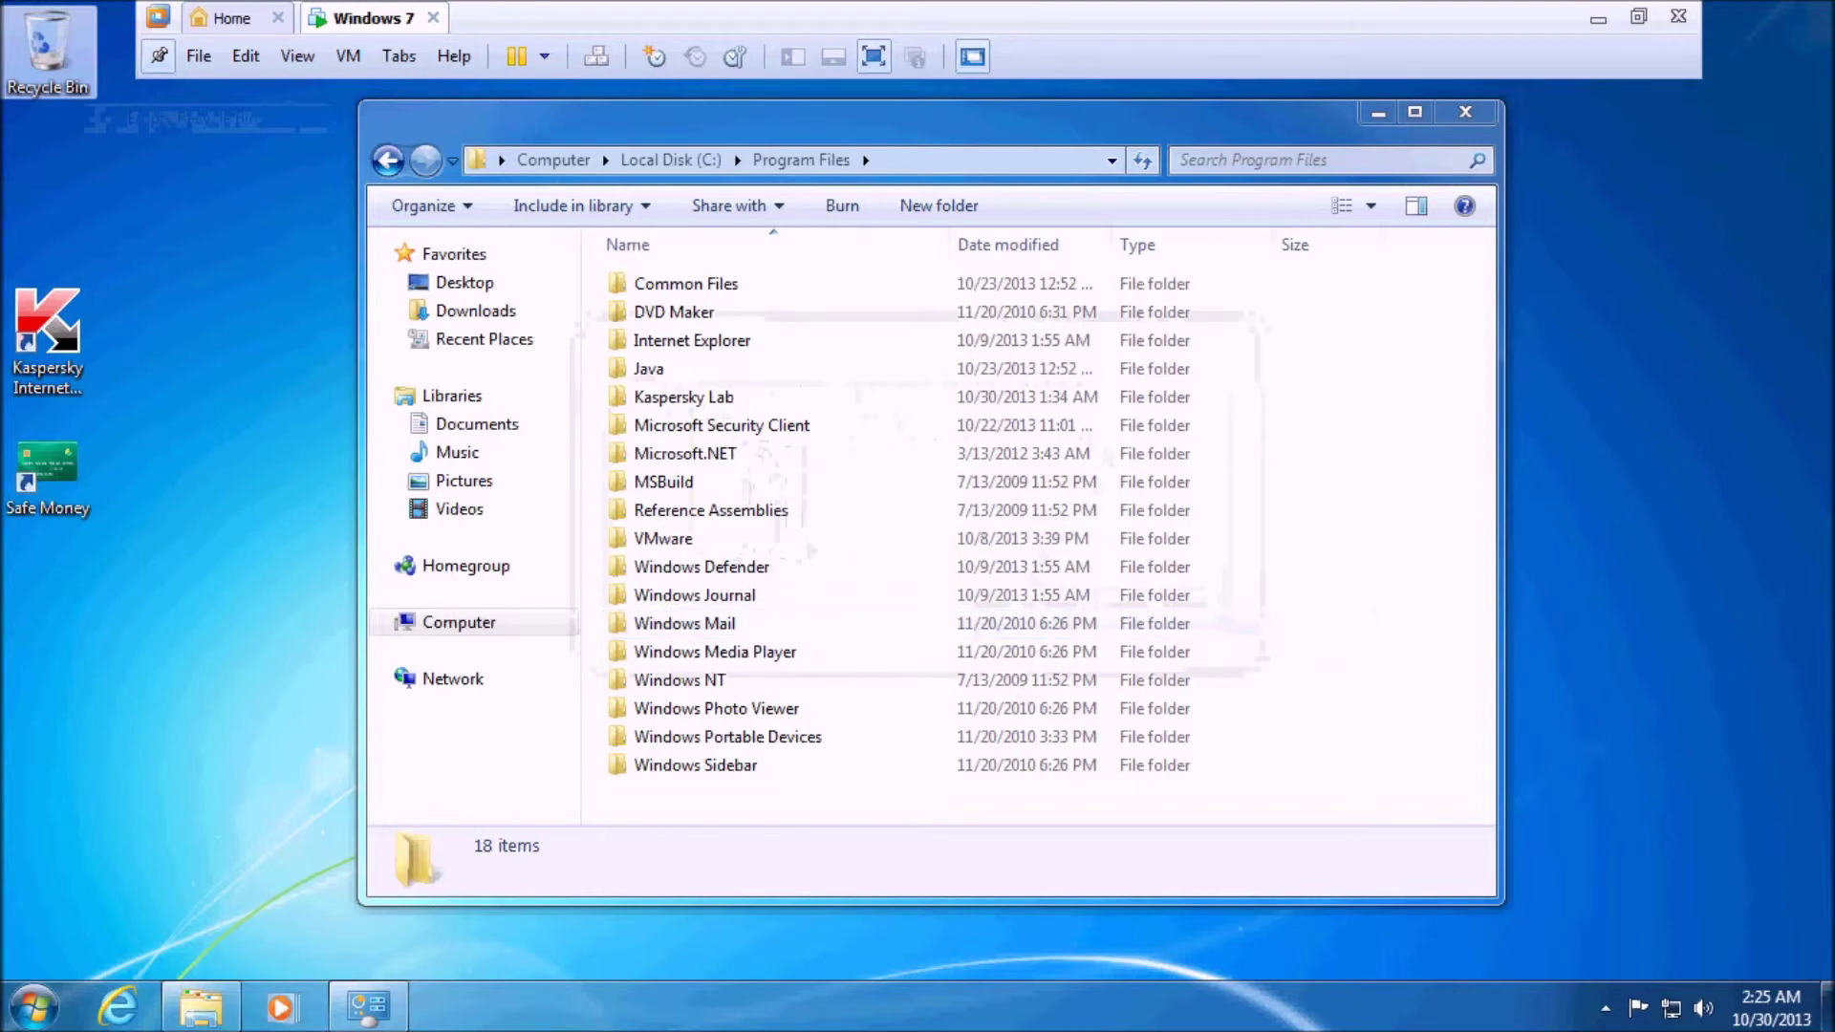
Check the hidden notification-area icons and minimise the Program Files window
left_click(1605, 1007)
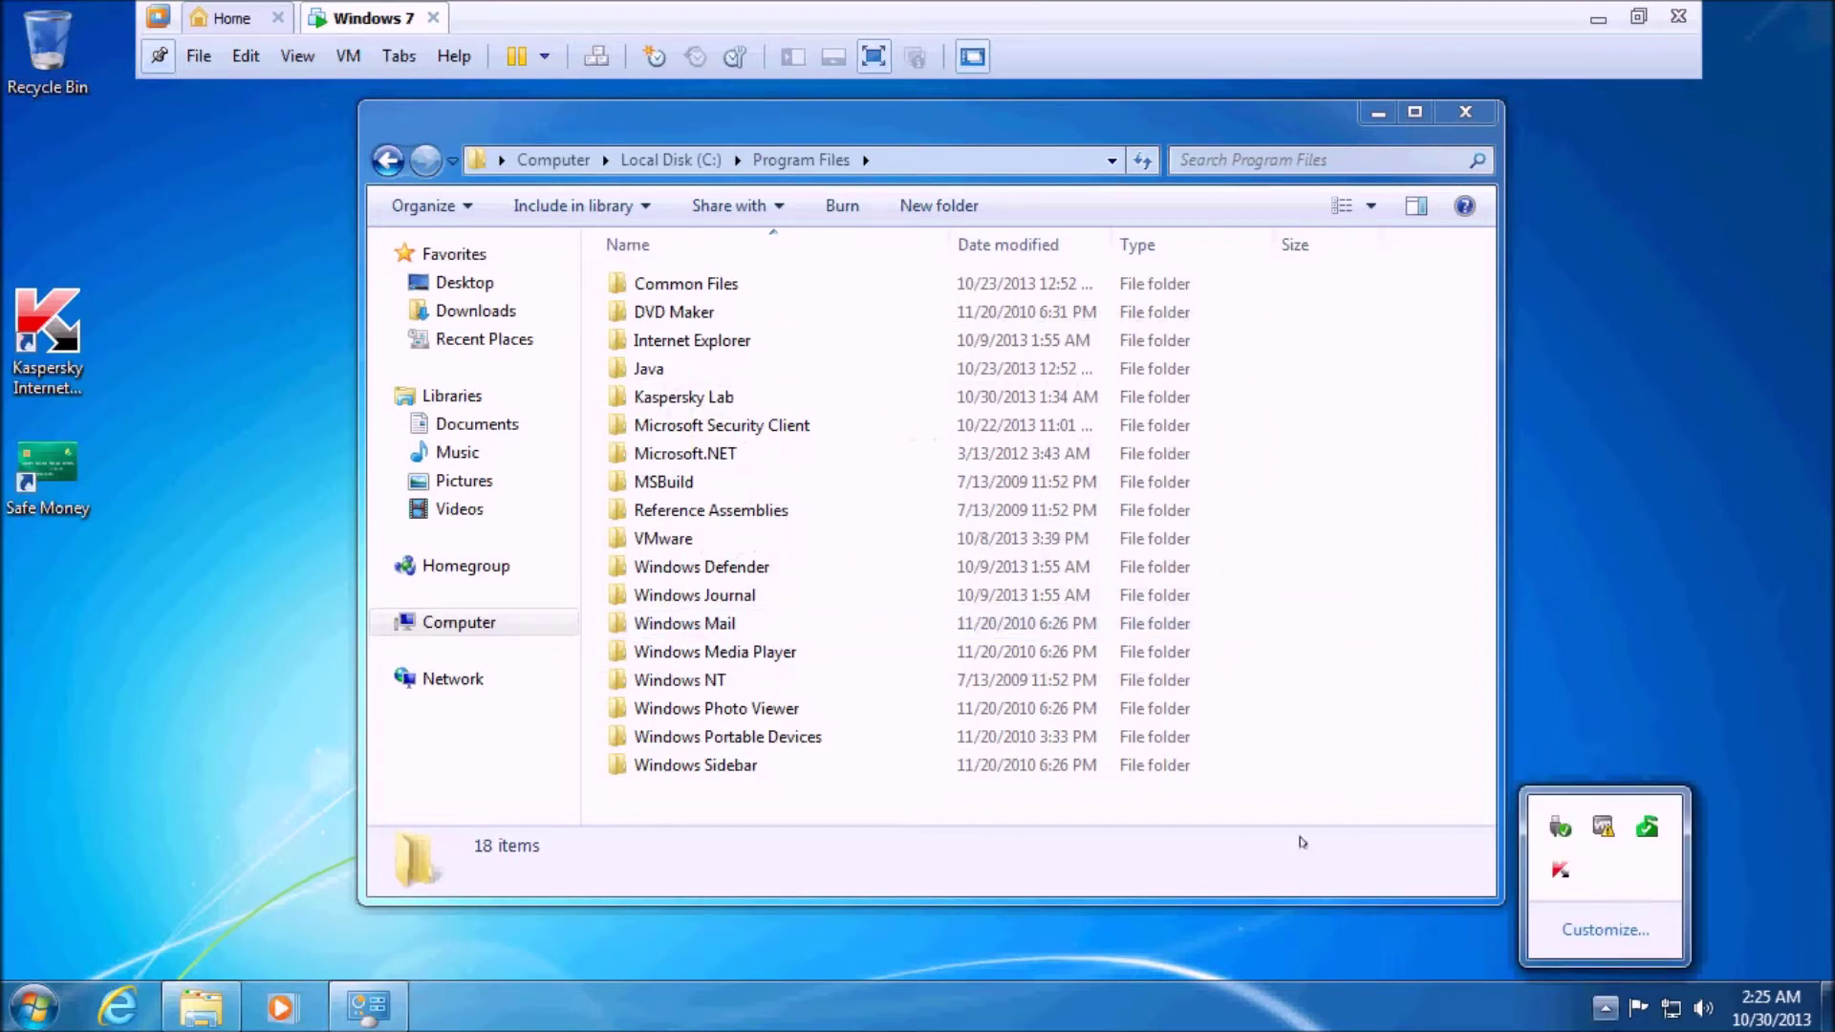
left_click(1233, 119)
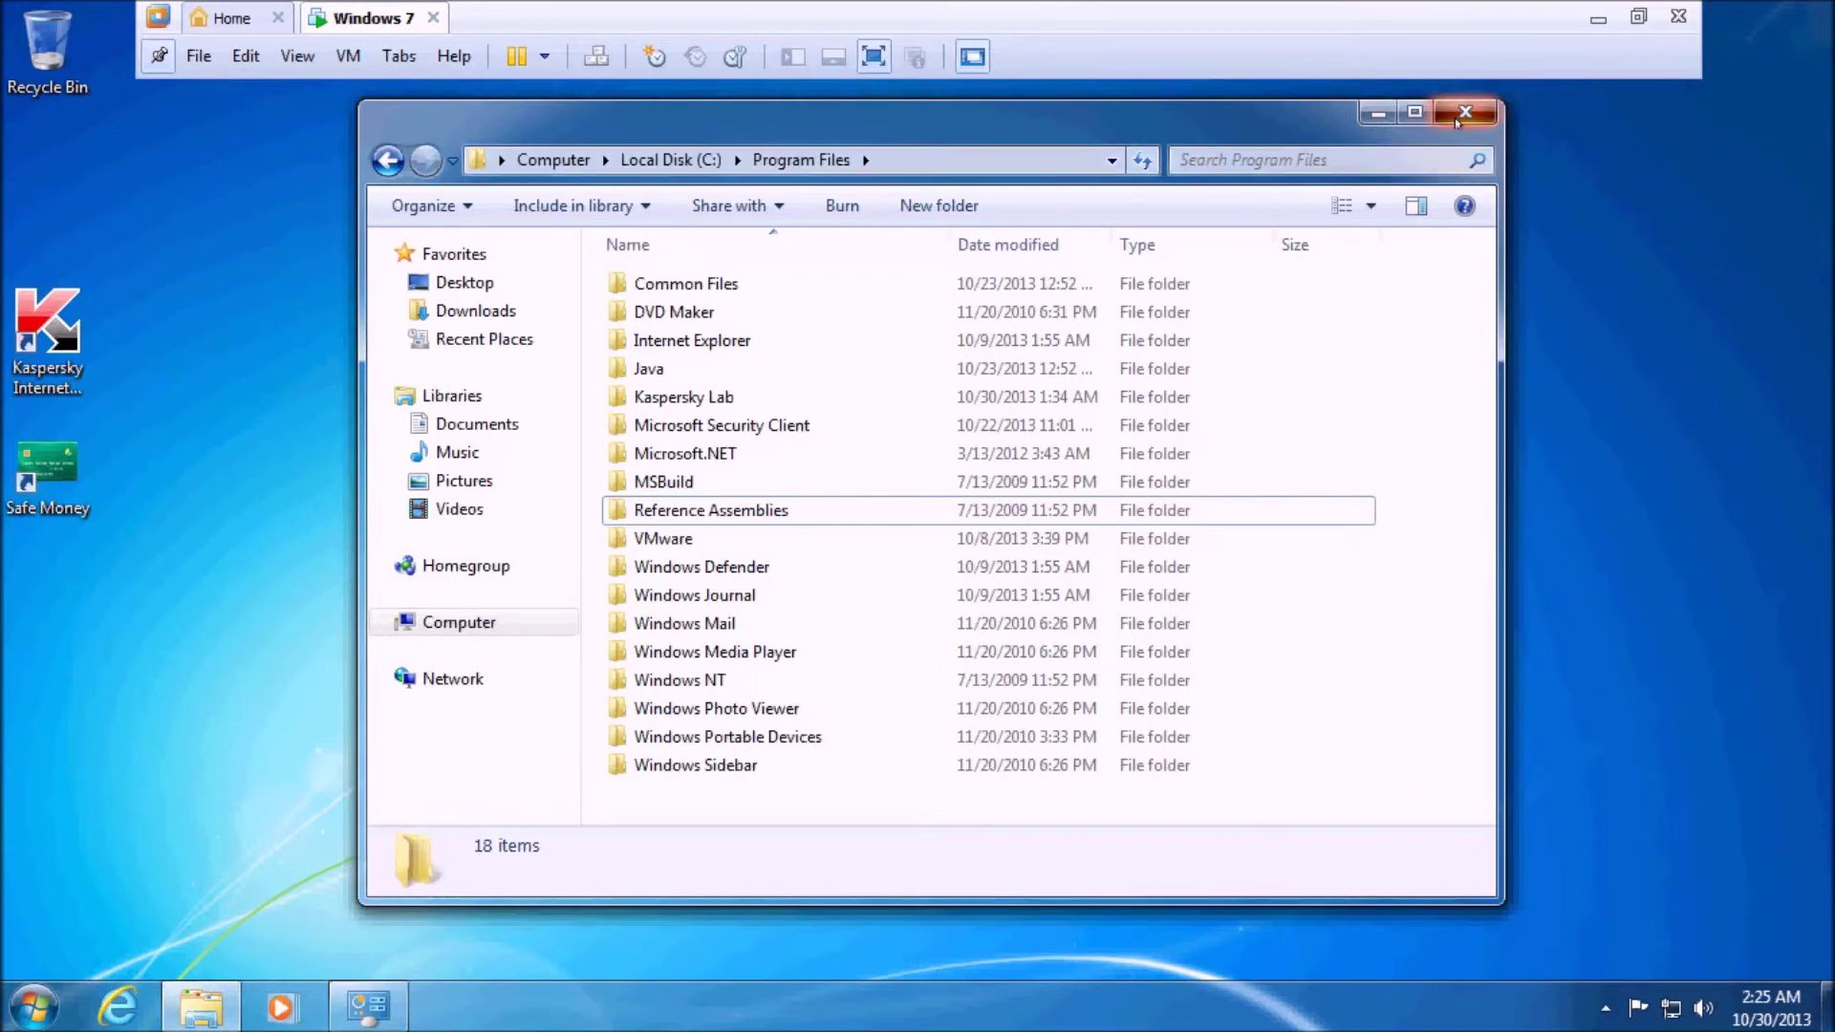
left_click(1379, 116)
Restart Windows 7 from the Start menu's Shut down options
key("super")
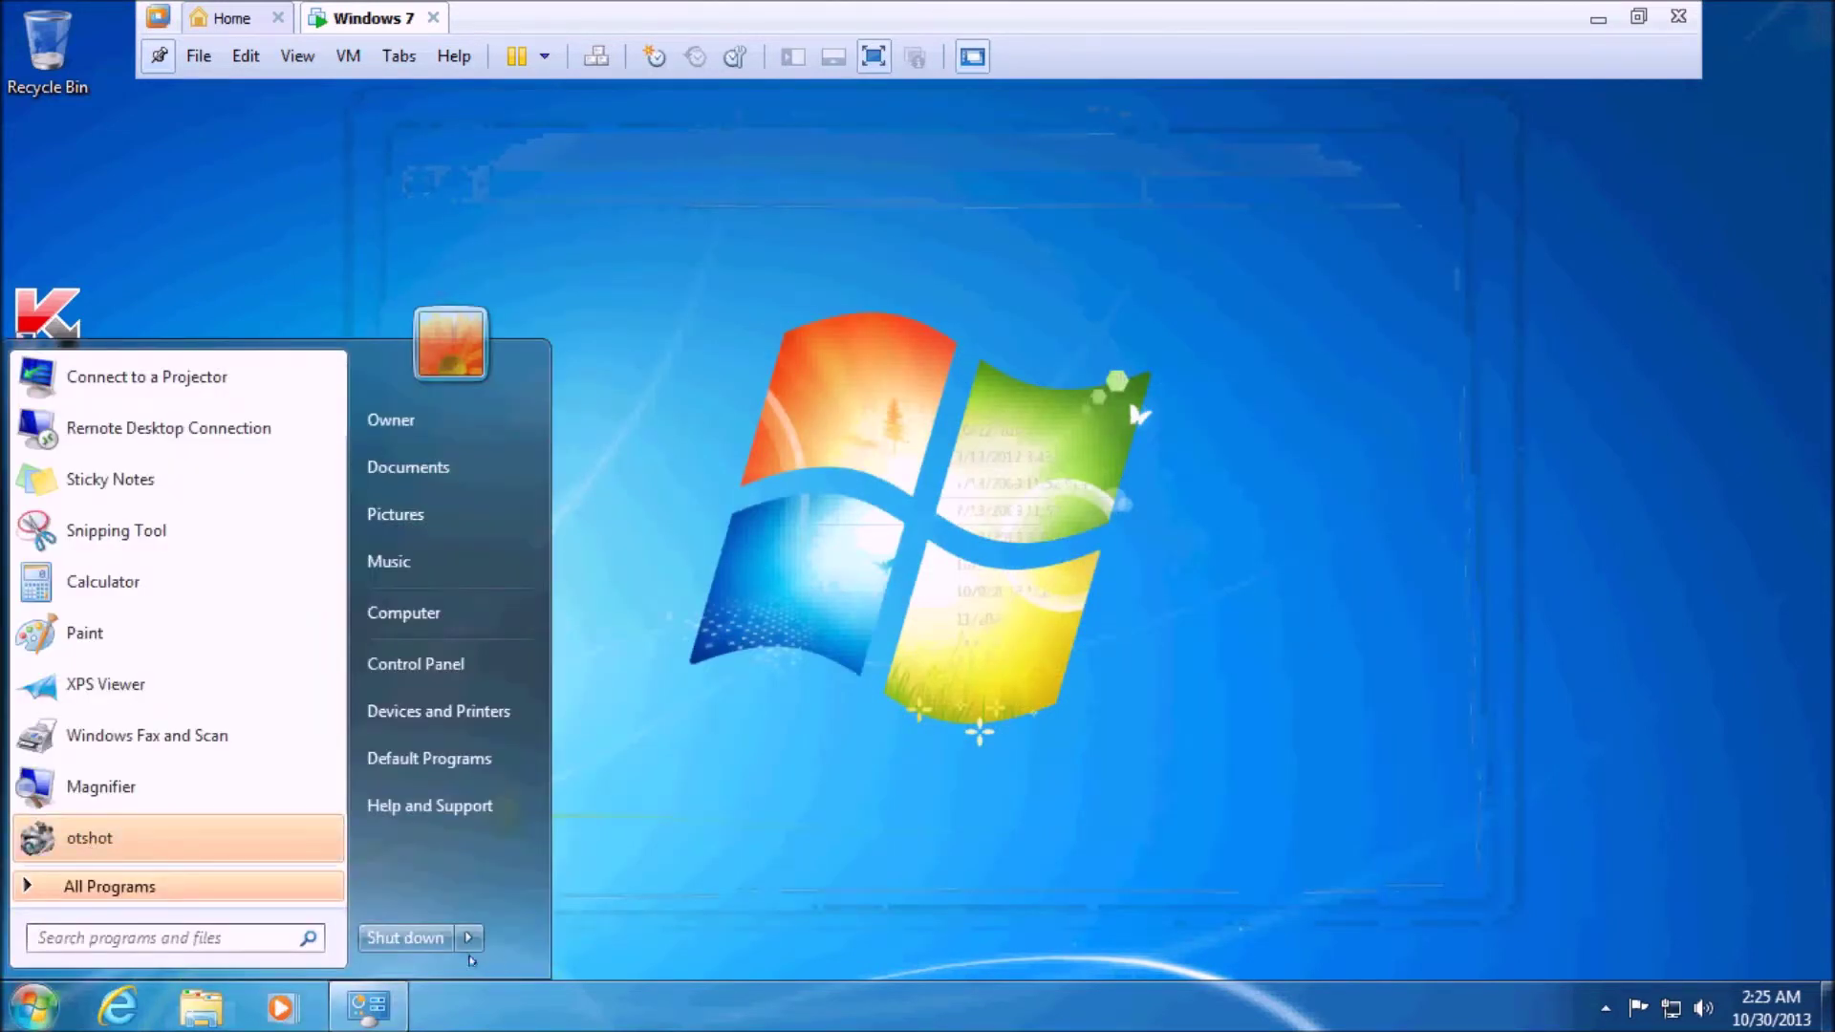
mouse_move(468, 938)
left_click(543, 903)
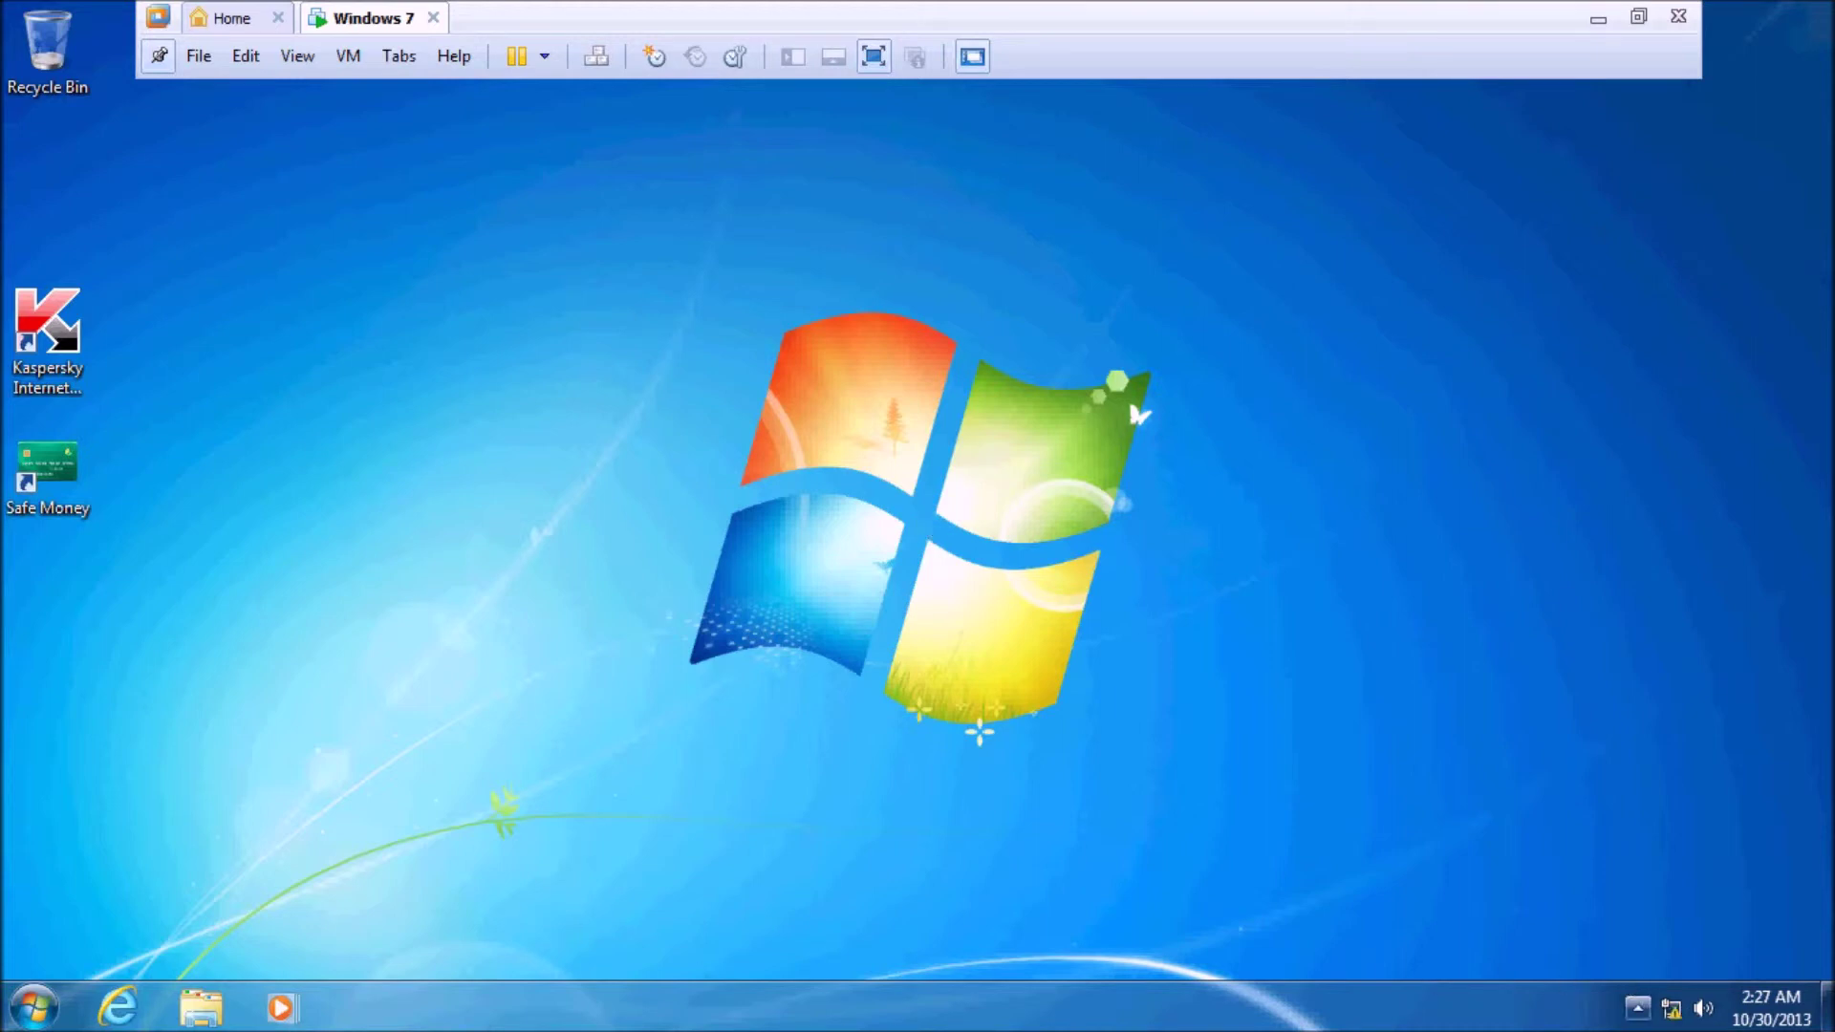
Remove otshot from the Start menu's recent programs list and locate its shortcut under All Programs
left_click(1637, 1008)
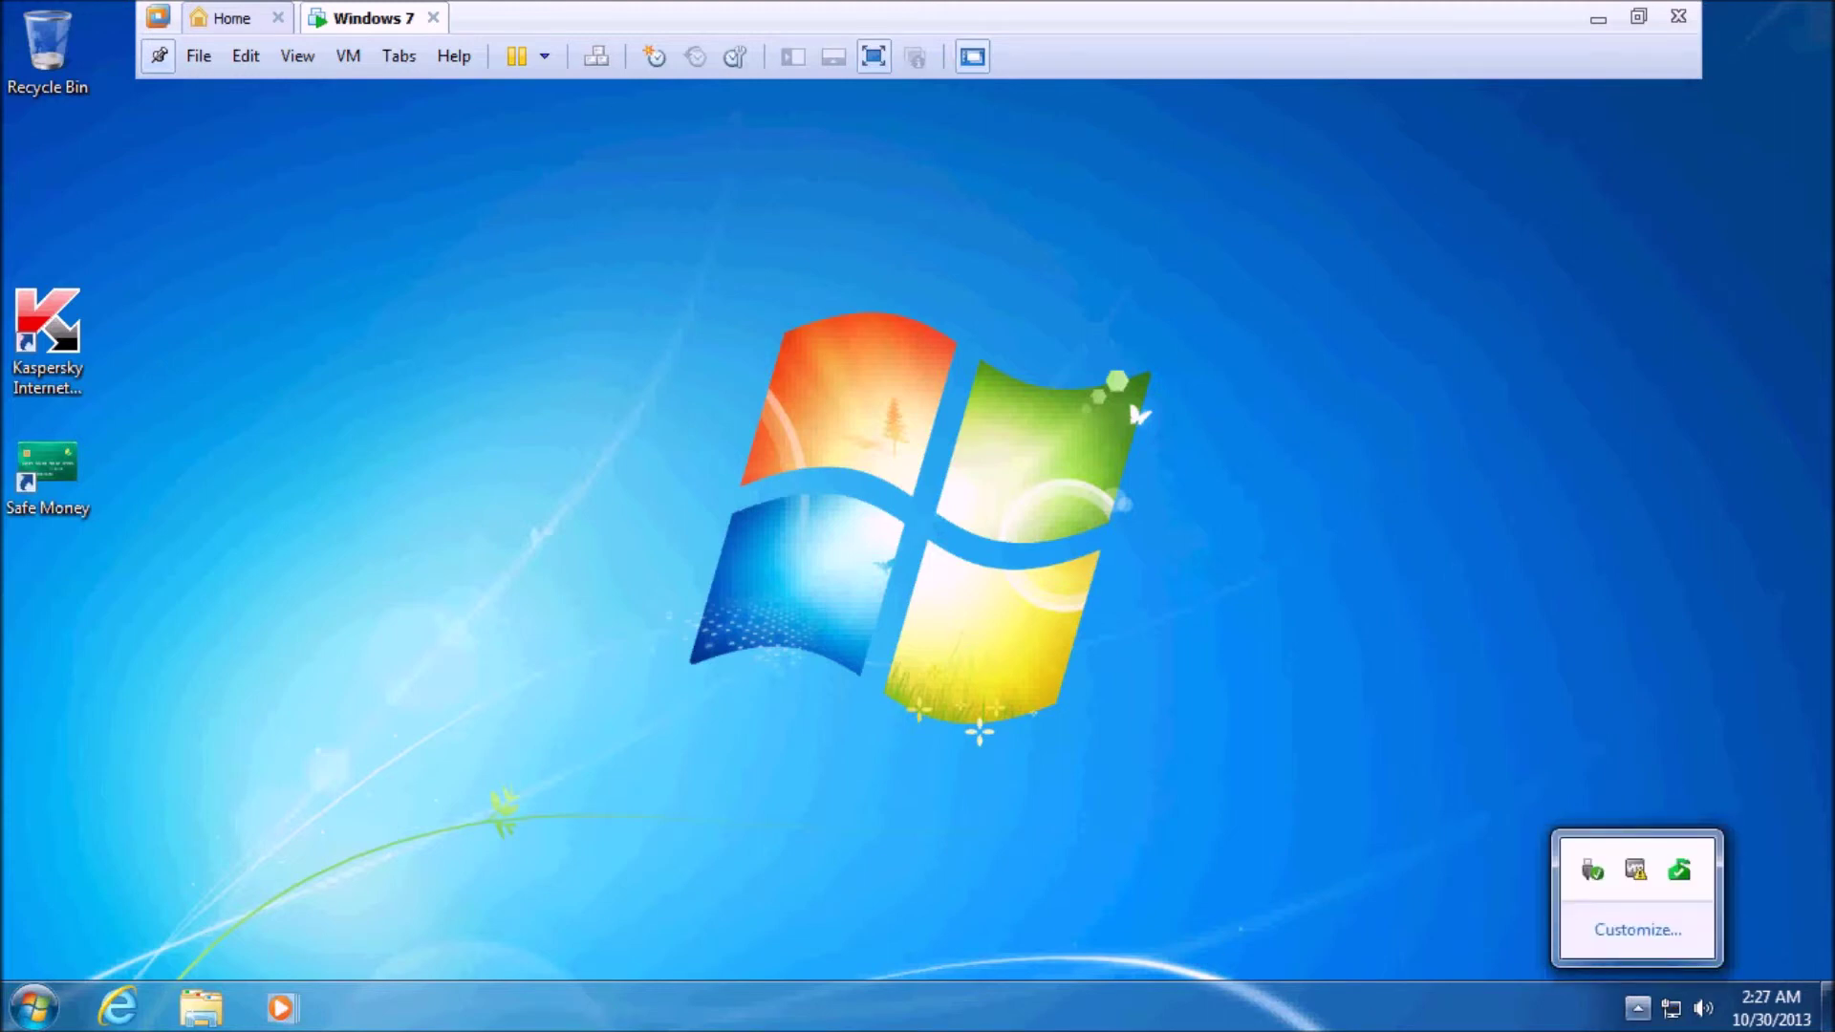
key("Escape")
key("super")
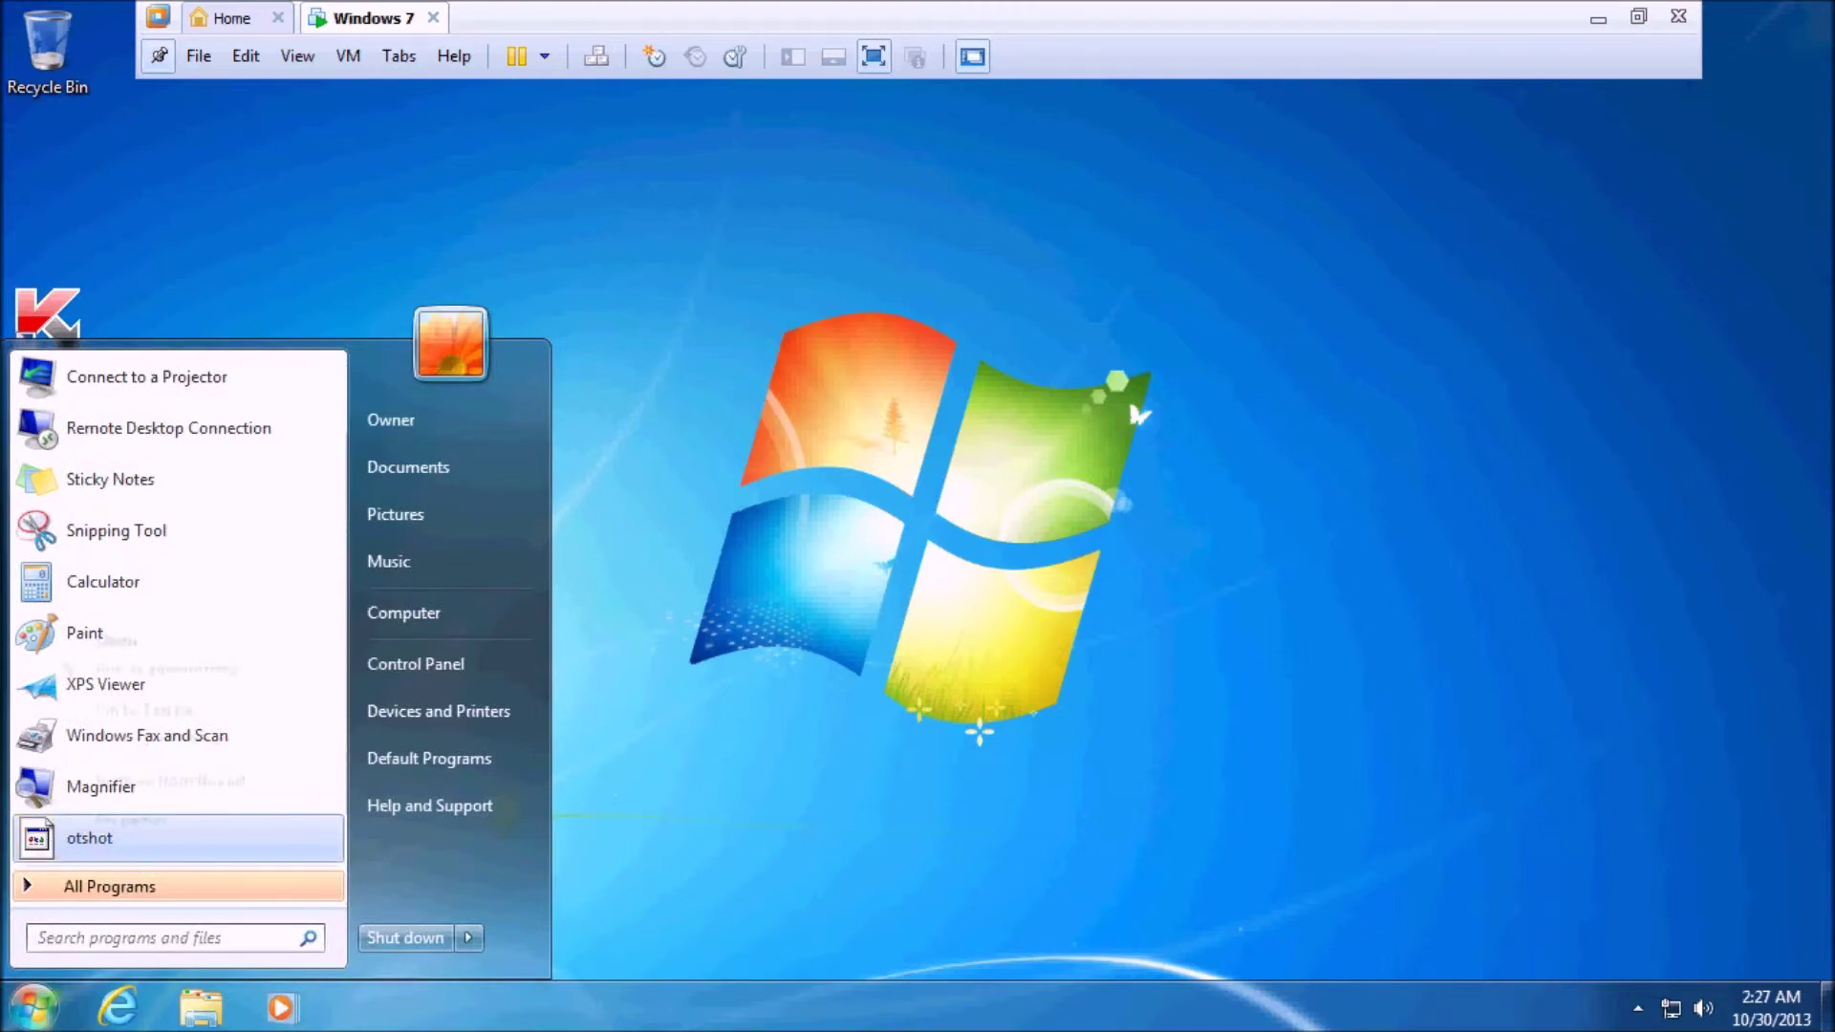
right_click(93, 854)
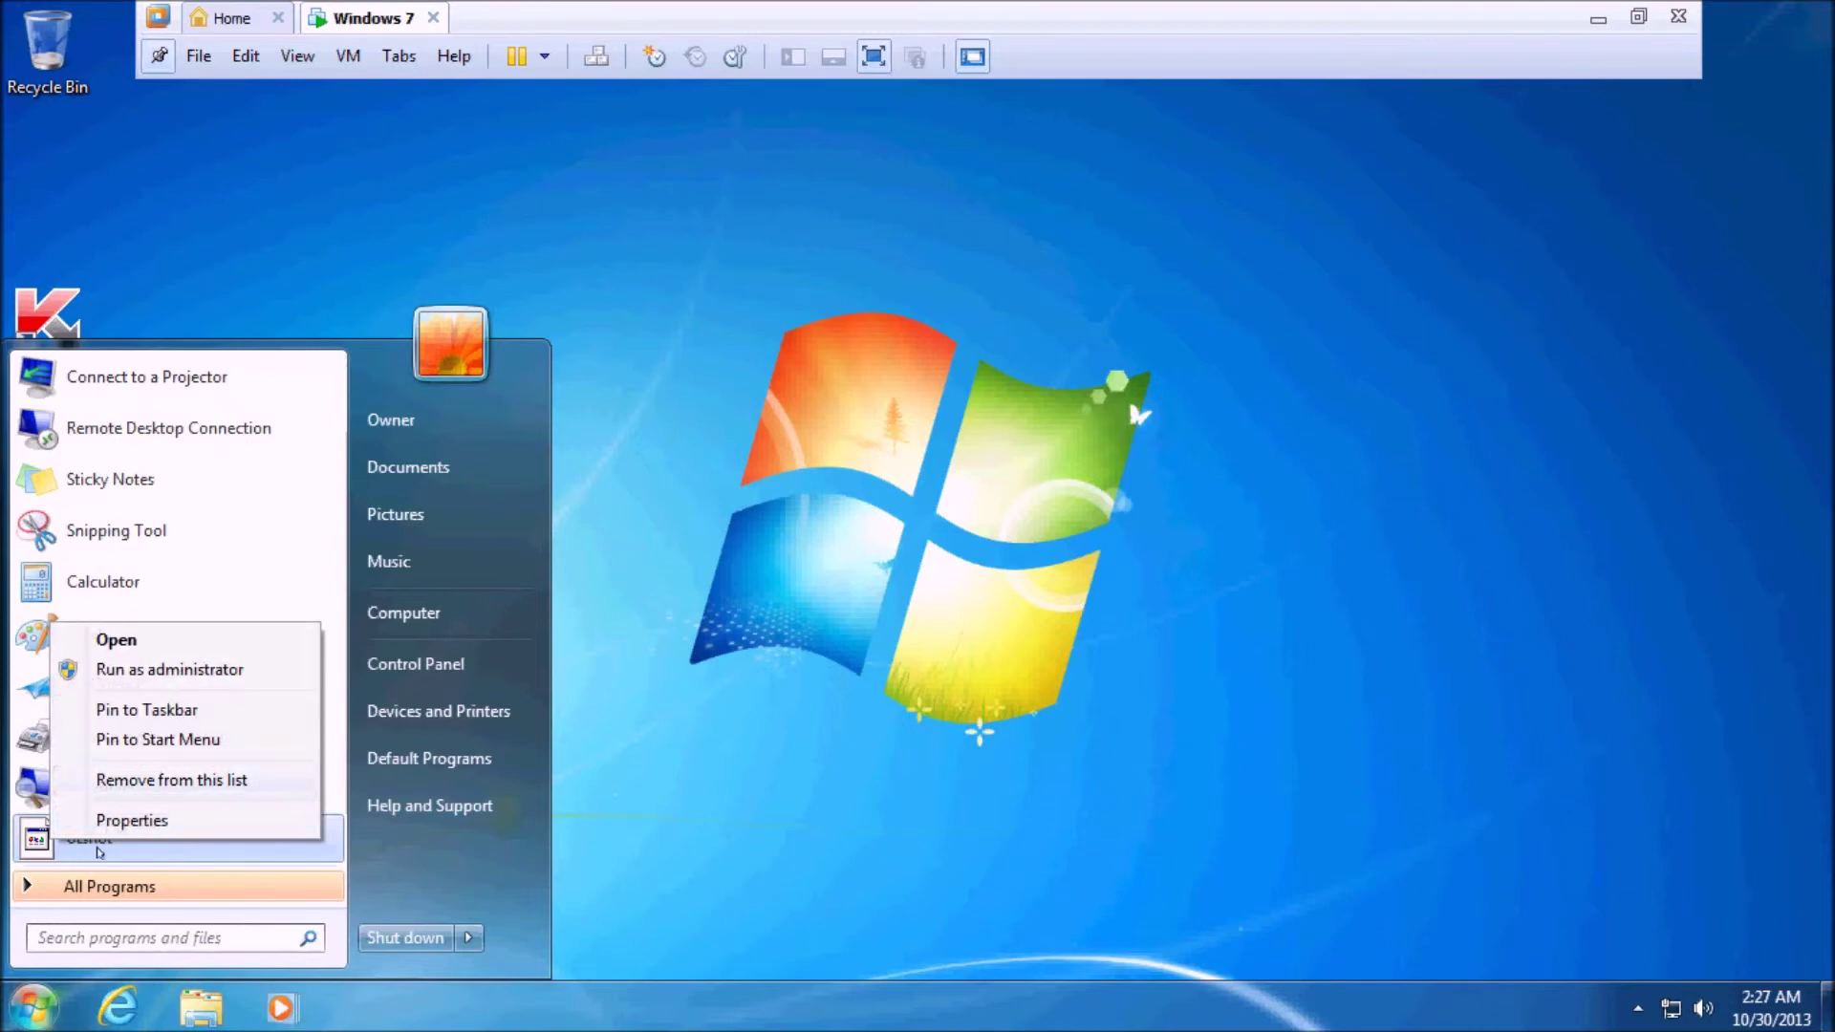
left_click(195, 781)
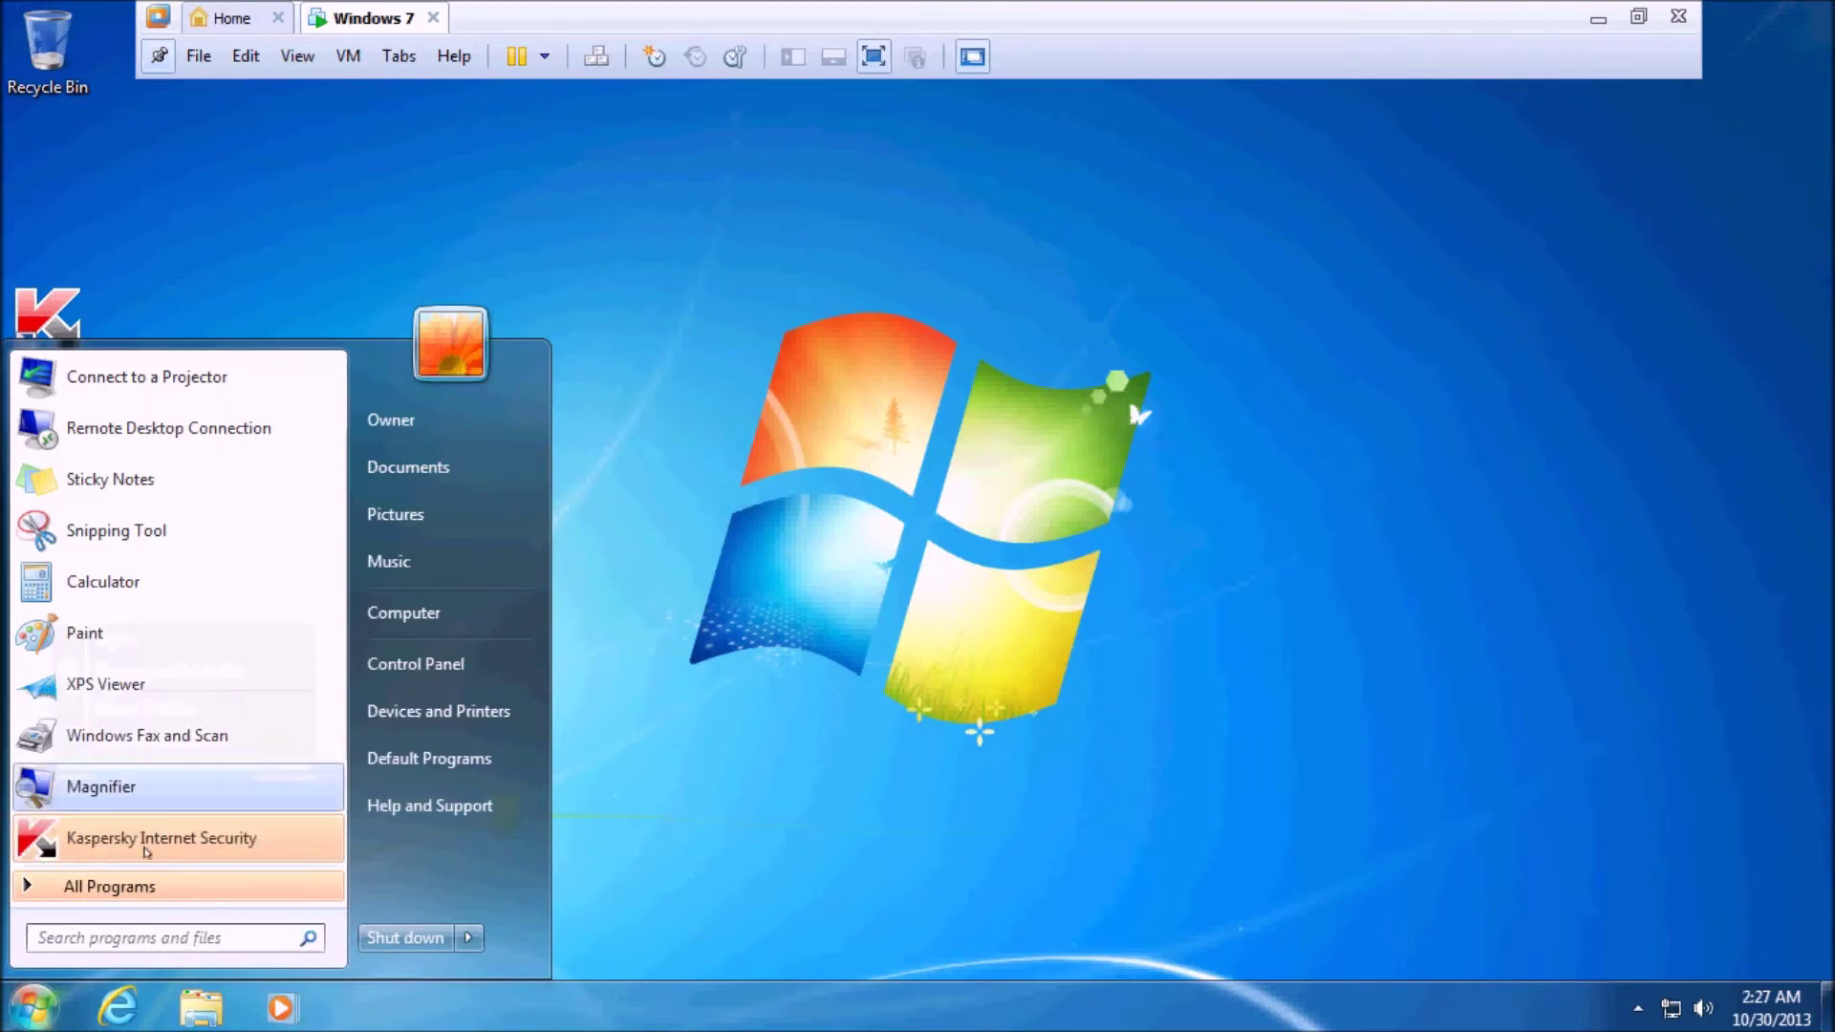
left_click(110, 886)
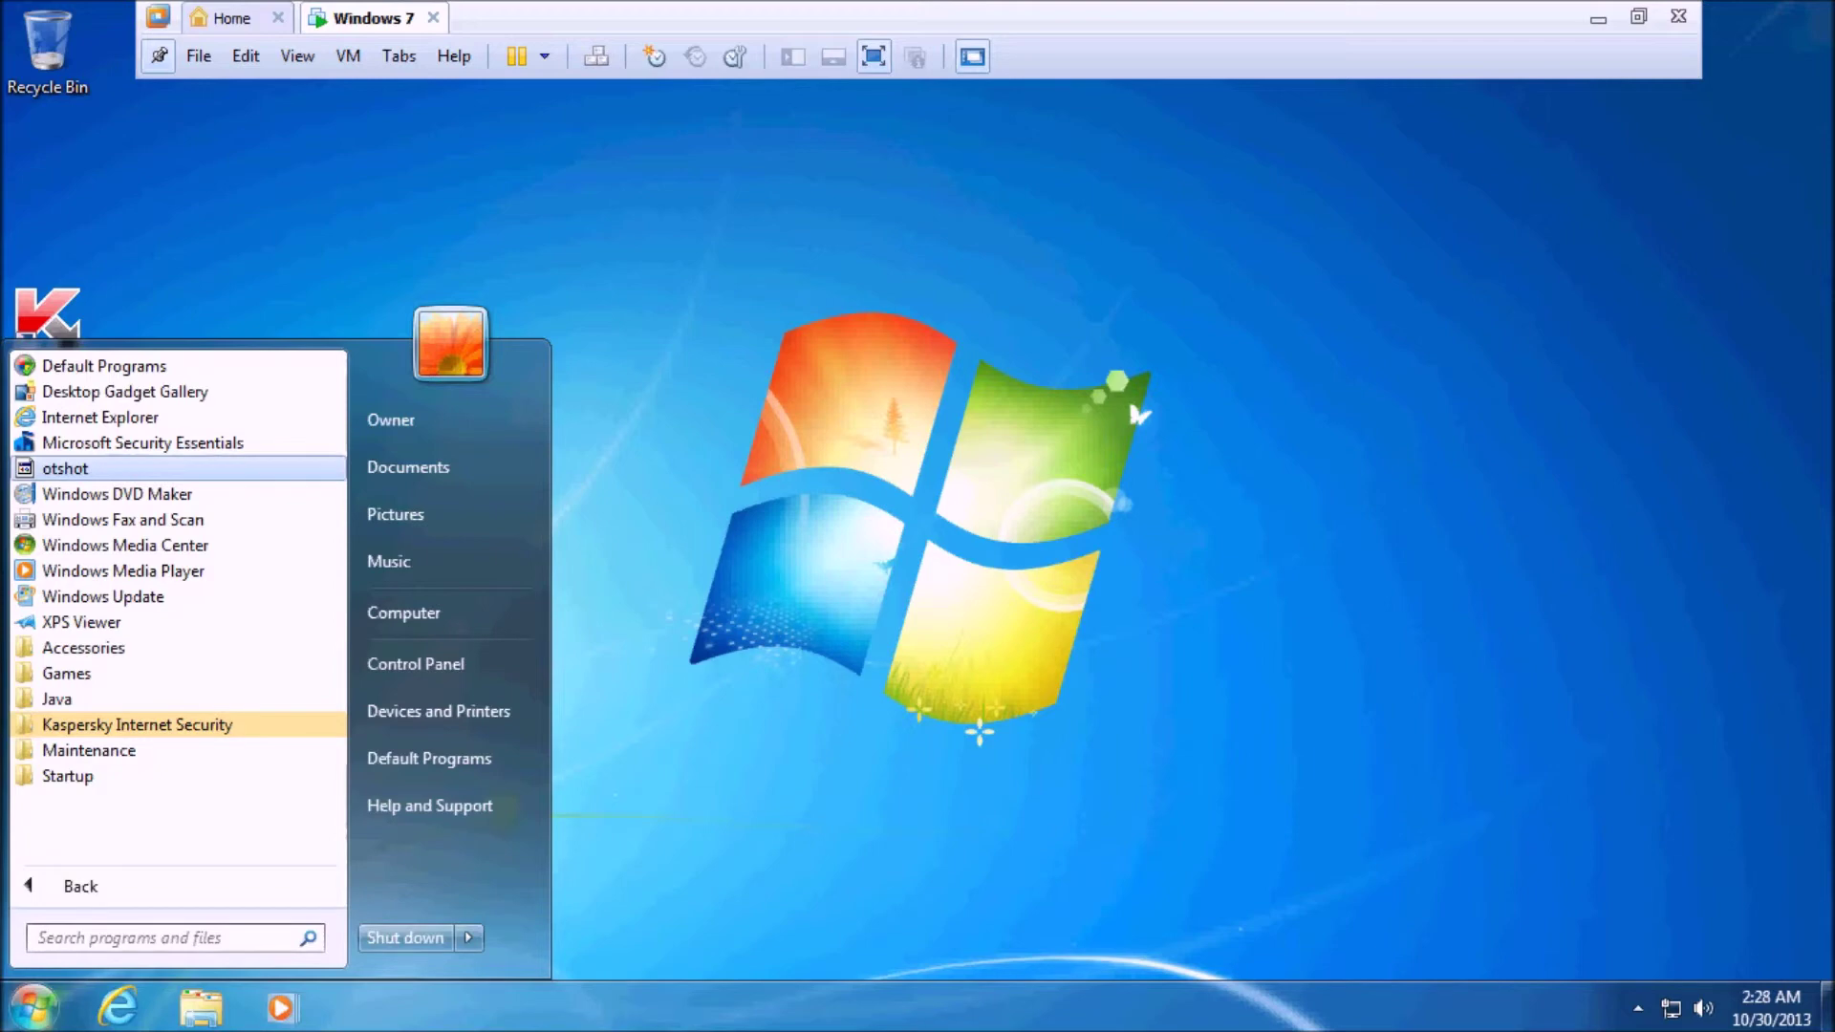
right_click(164, 468)
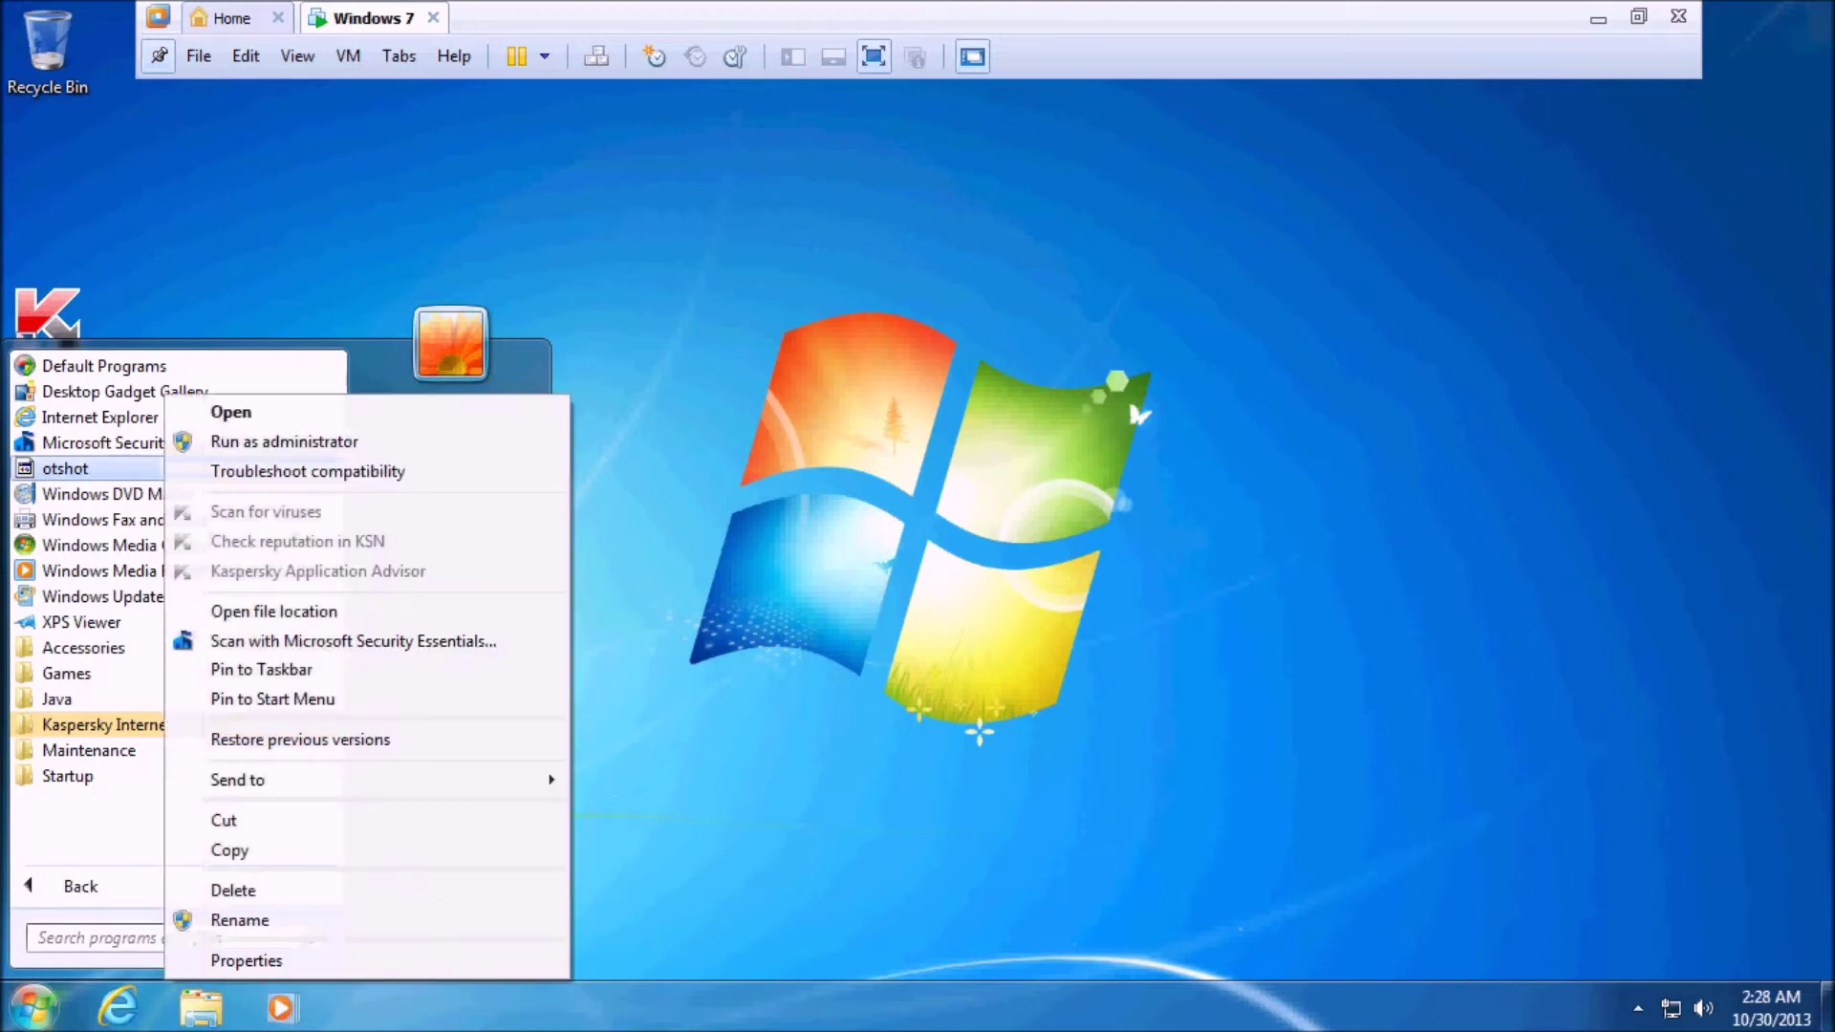
Delete the otshot shortcut from All Programs, confirming its move to the Recycle Bin
left_click(231, 891)
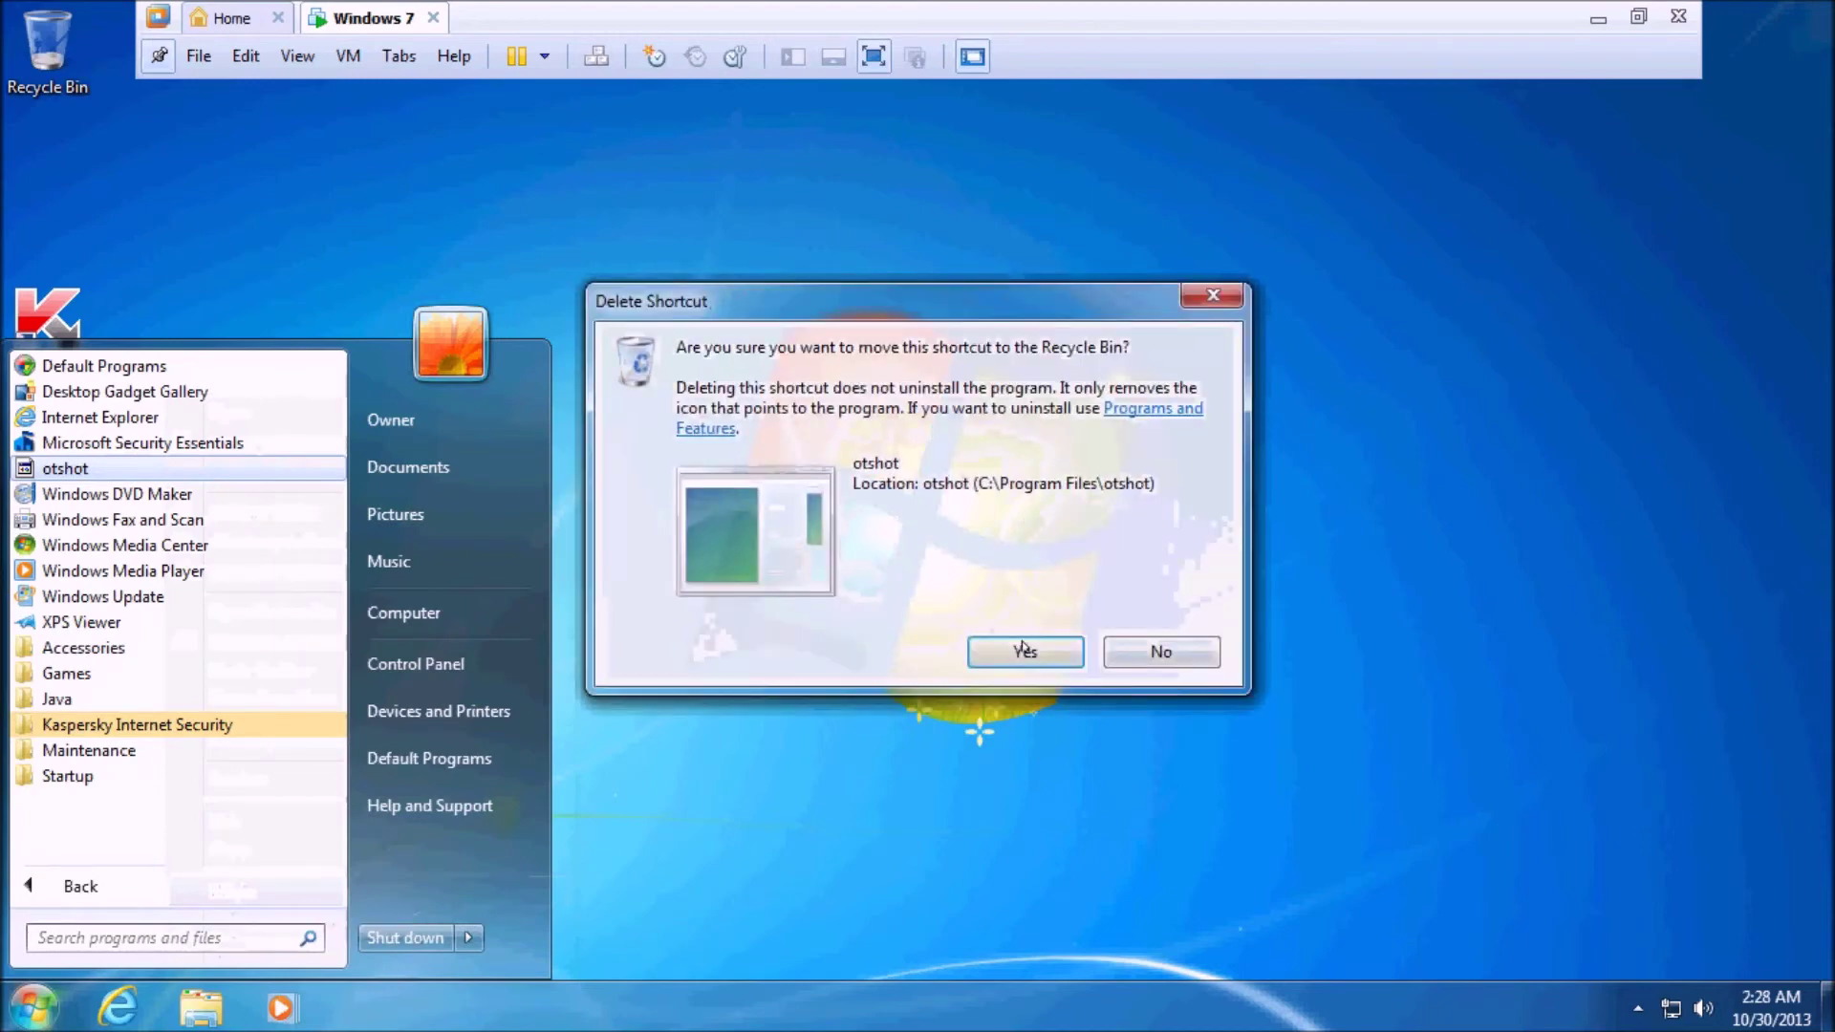
left_click(1024, 650)
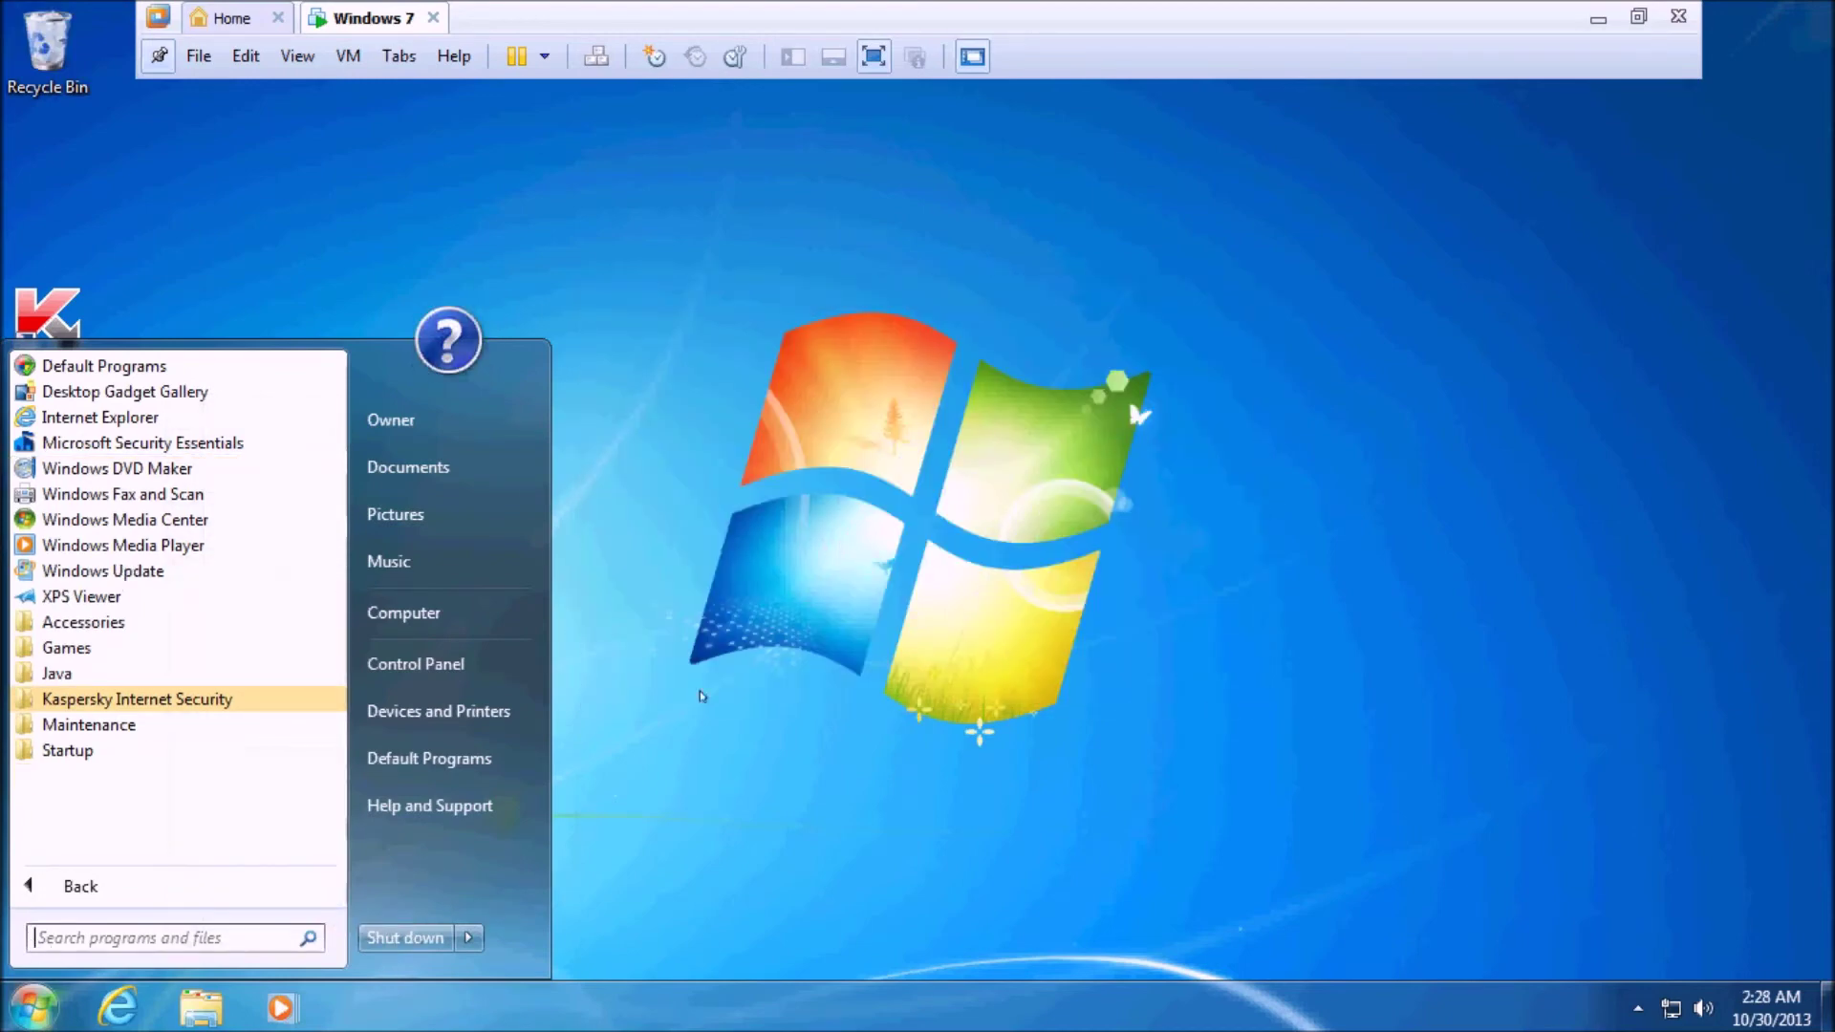
left_click(81, 125)
Empty the Recycle Bin to permanently delete the otshot shortcut
right_click(70, 81)
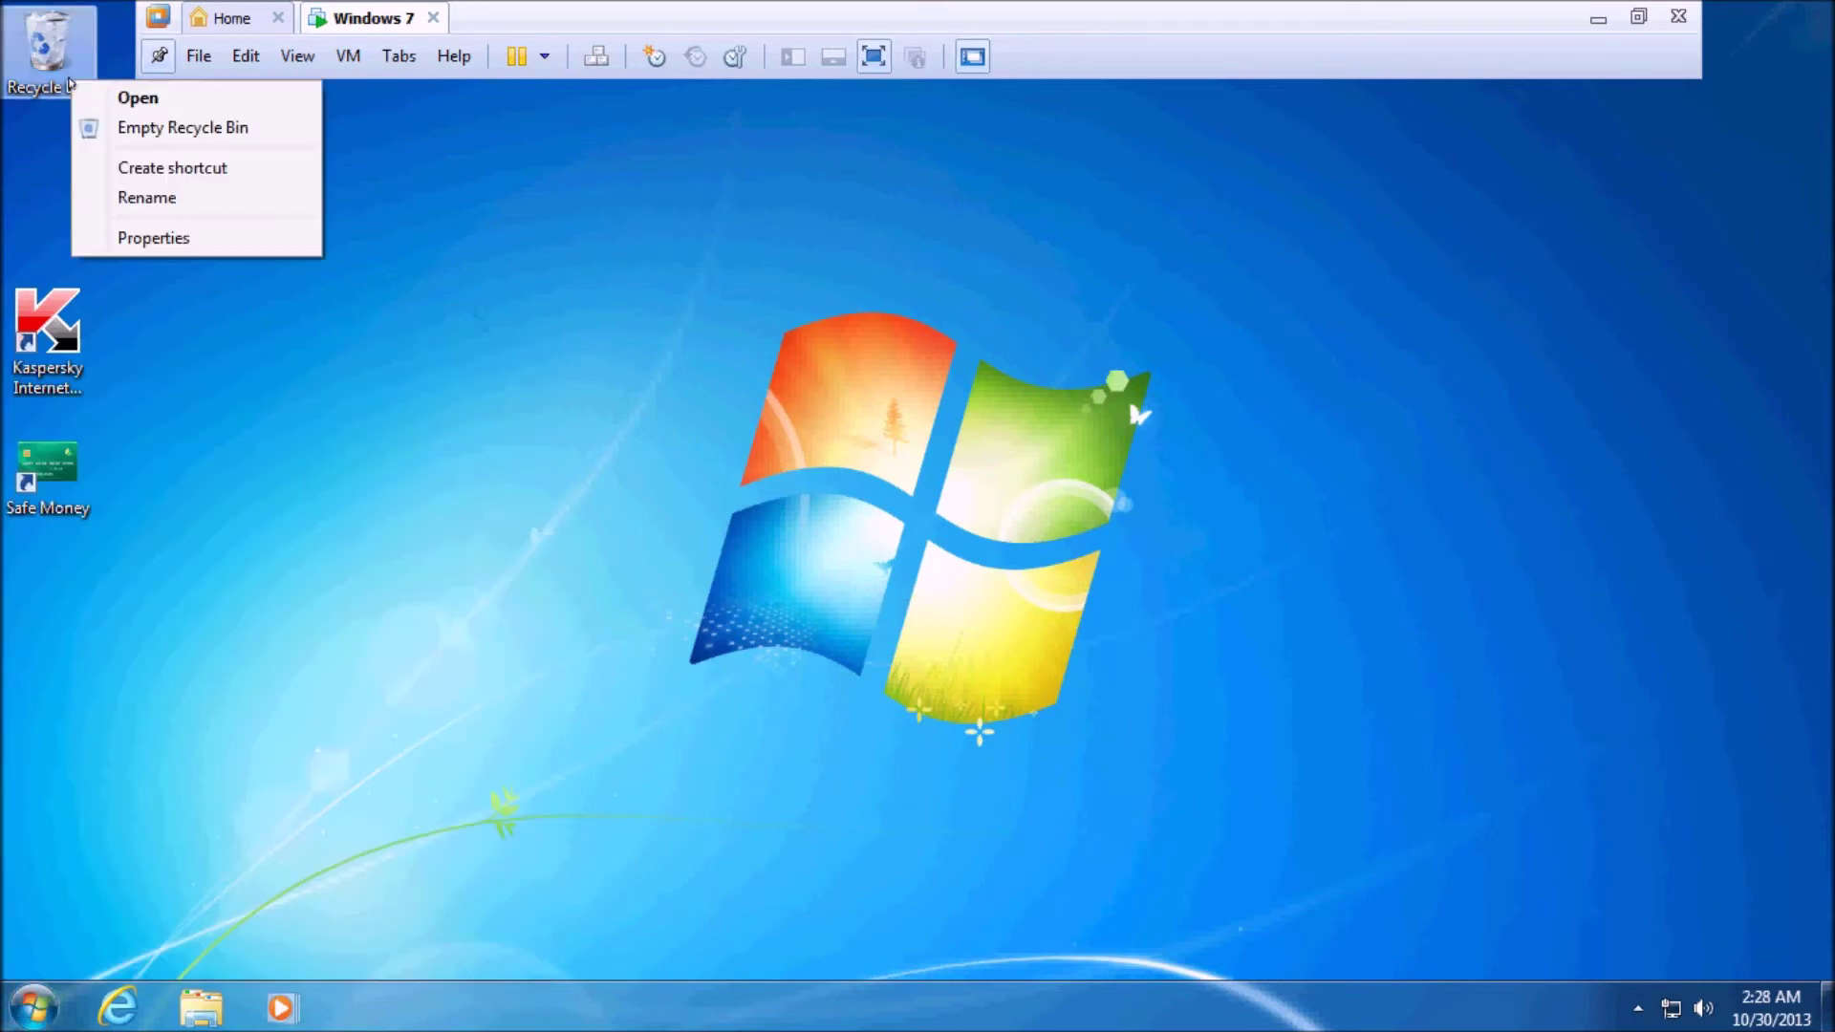
left_click(205, 129)
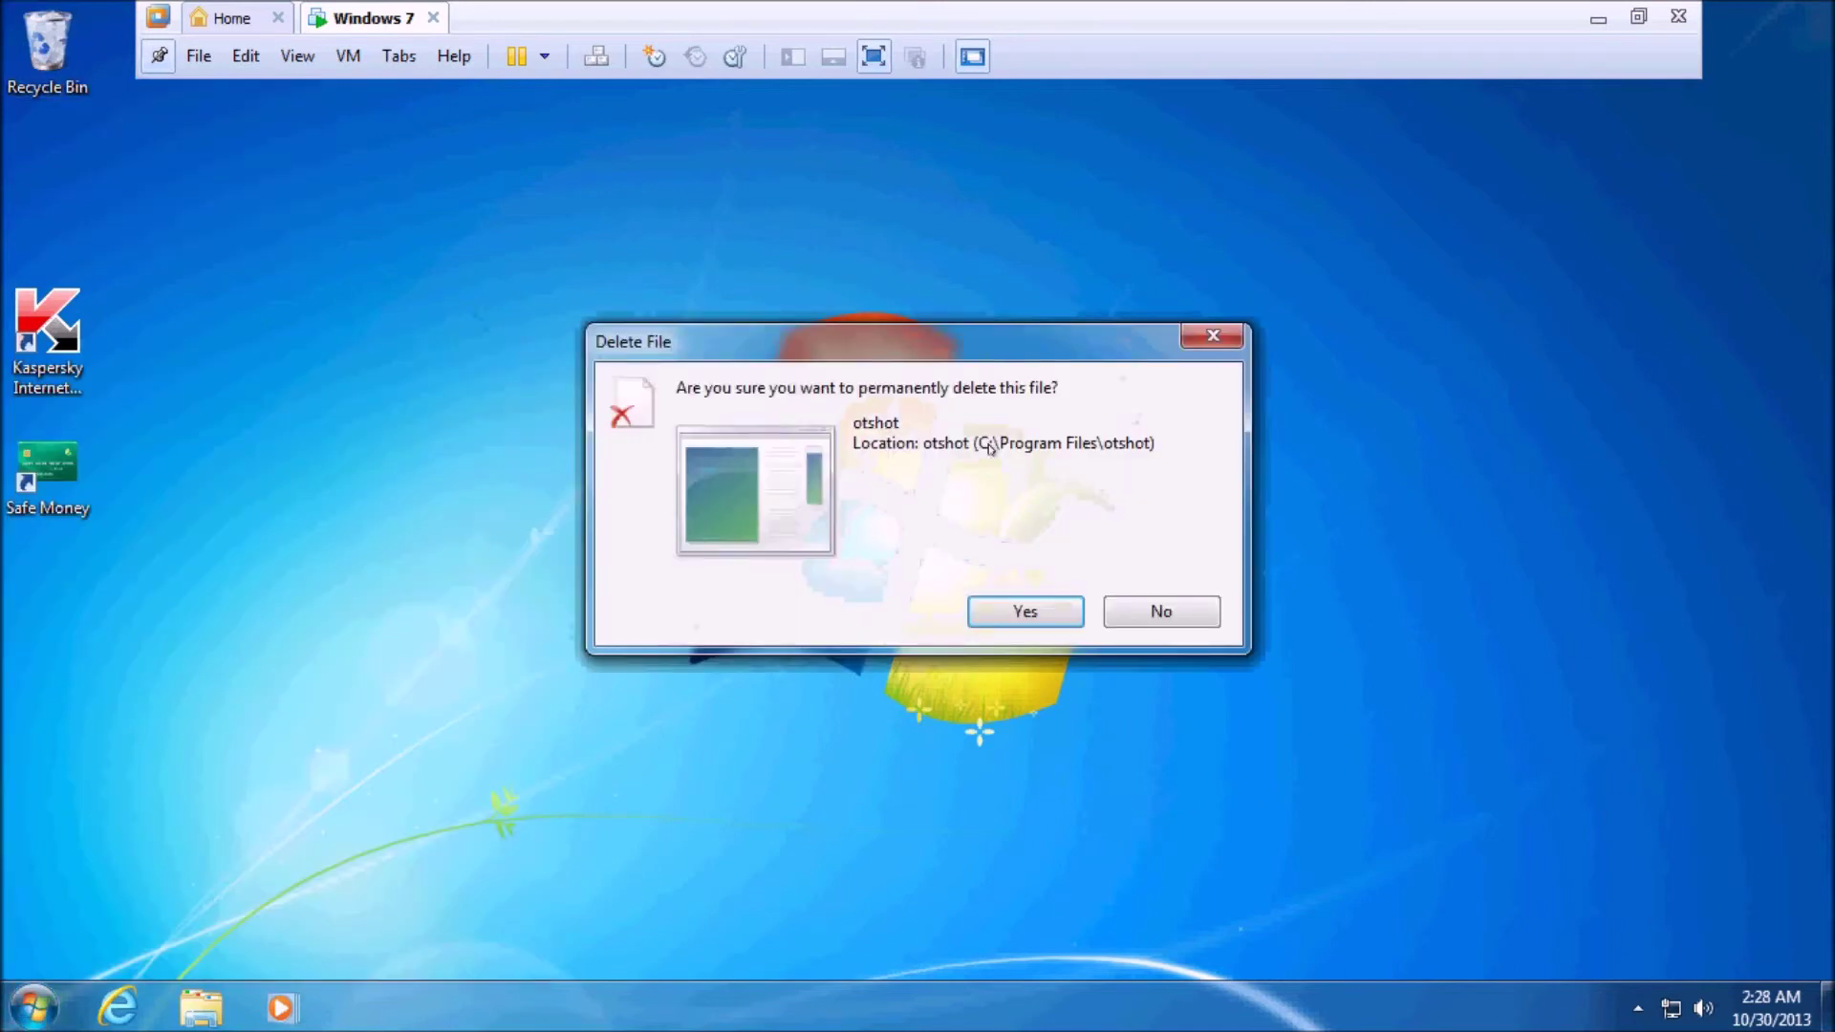
left_click(1024, 611)
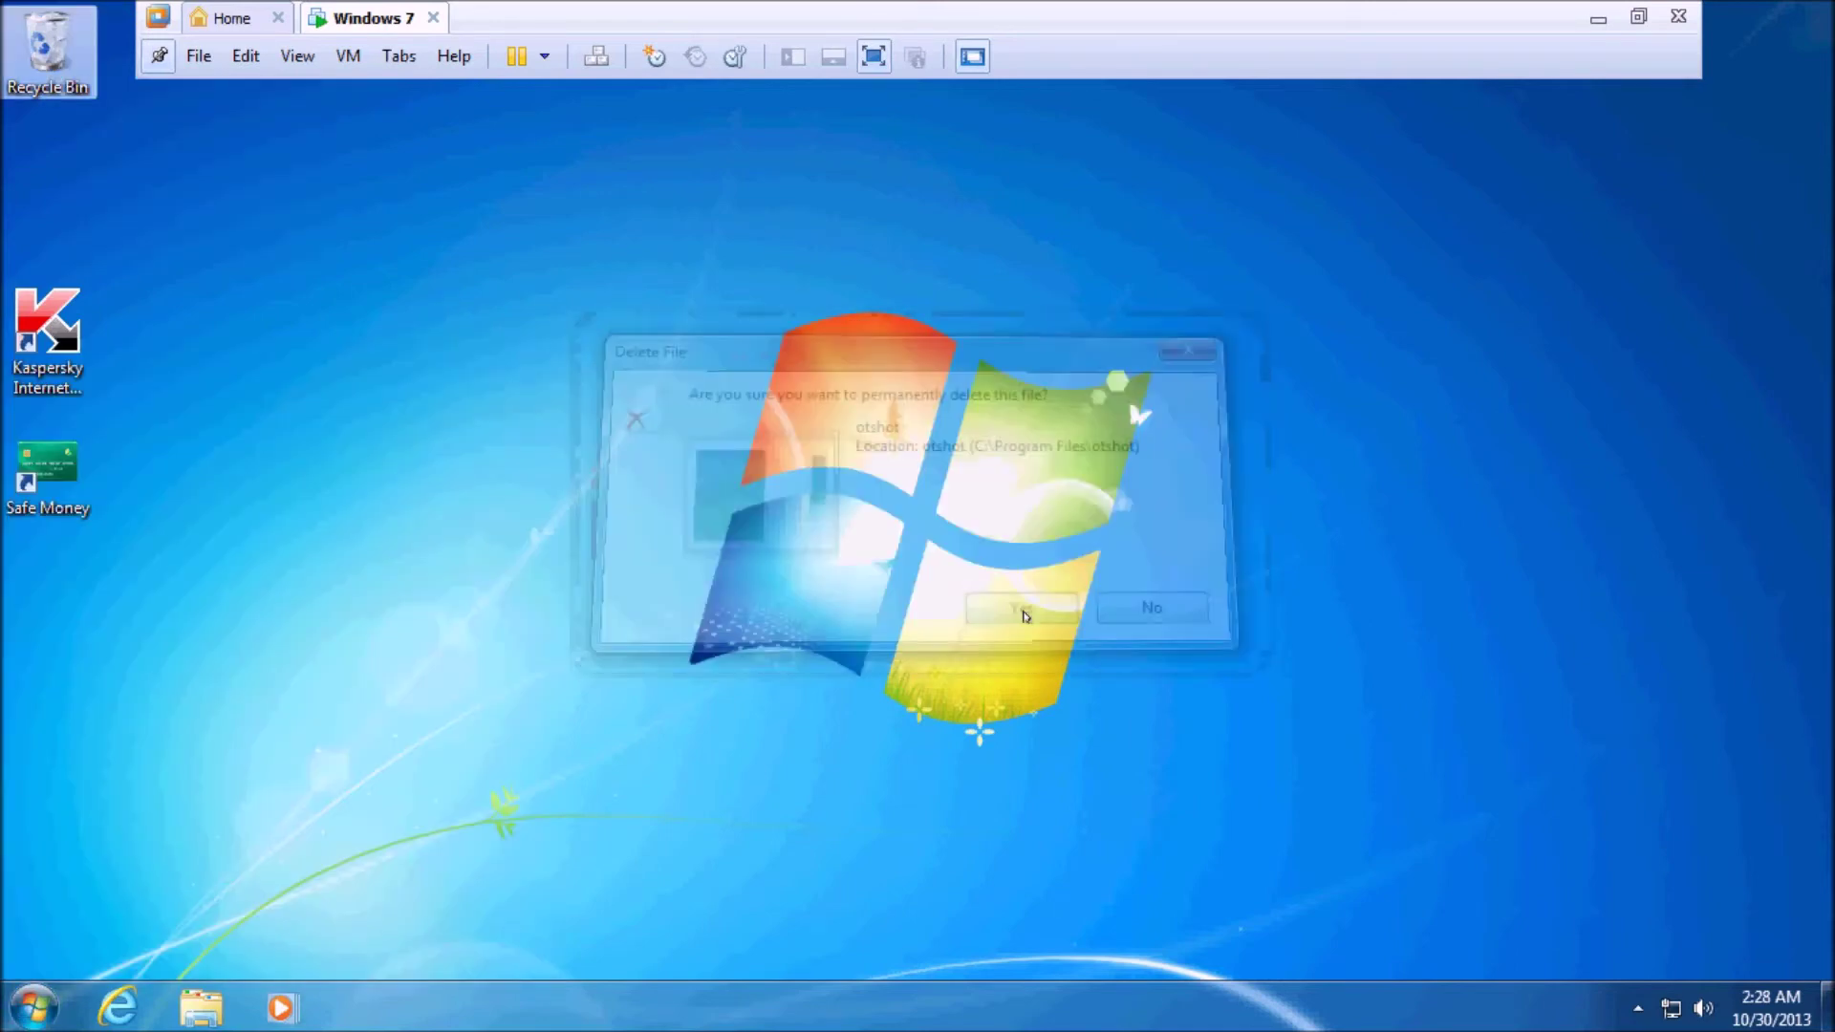
left_click(1640, 1005)
left_click(1640, 1001)
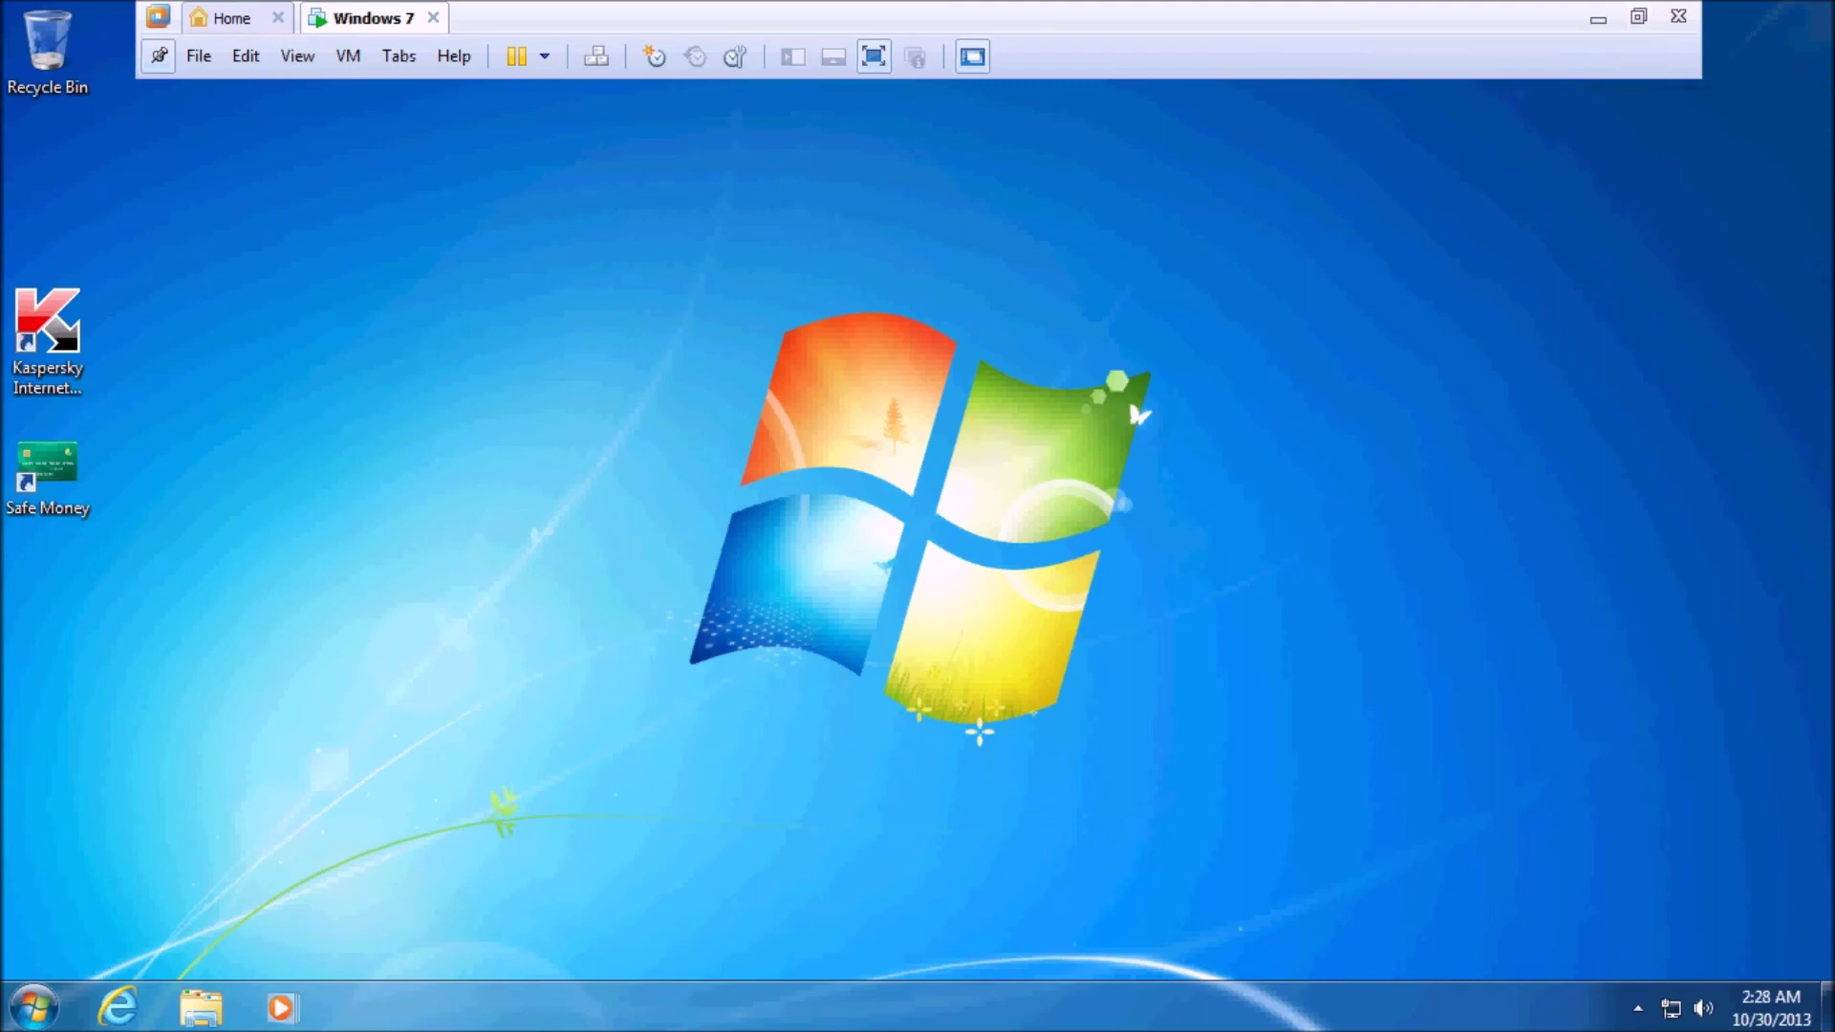
Leave VMware full-screen mode so the Windows 7 virtual machine runs in a window
left_click(1638, 17)
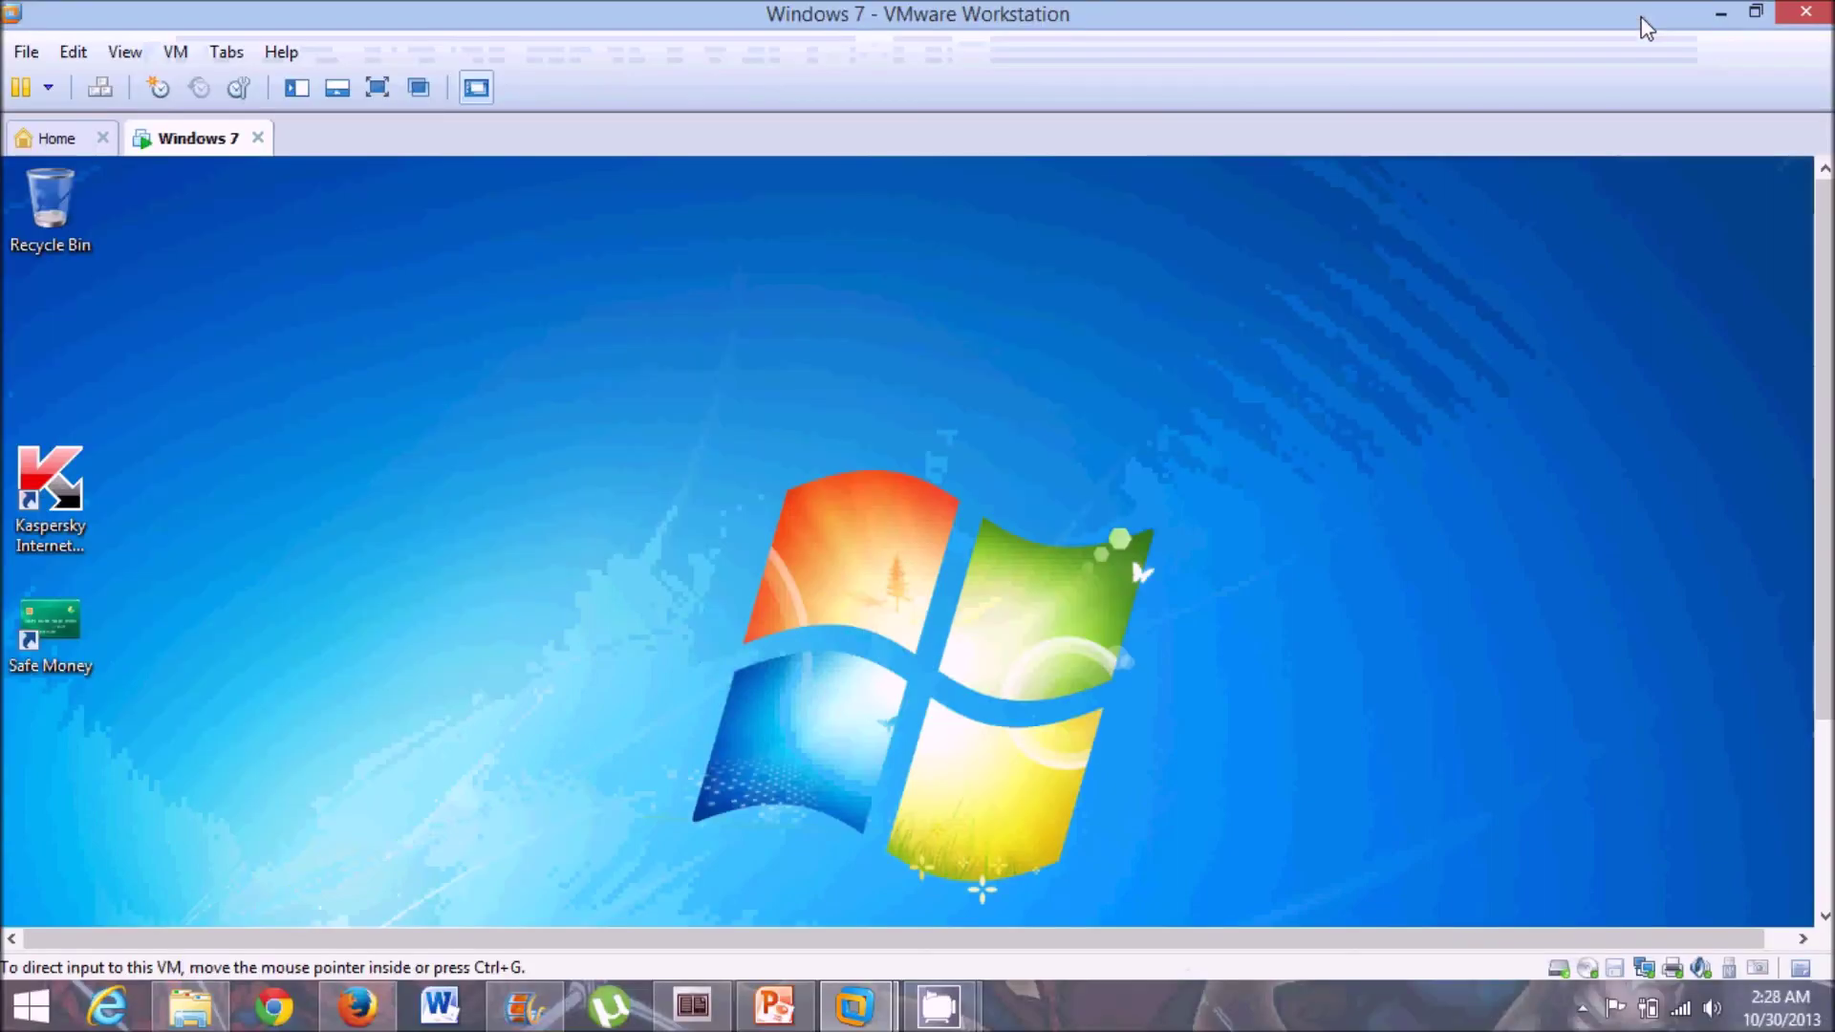